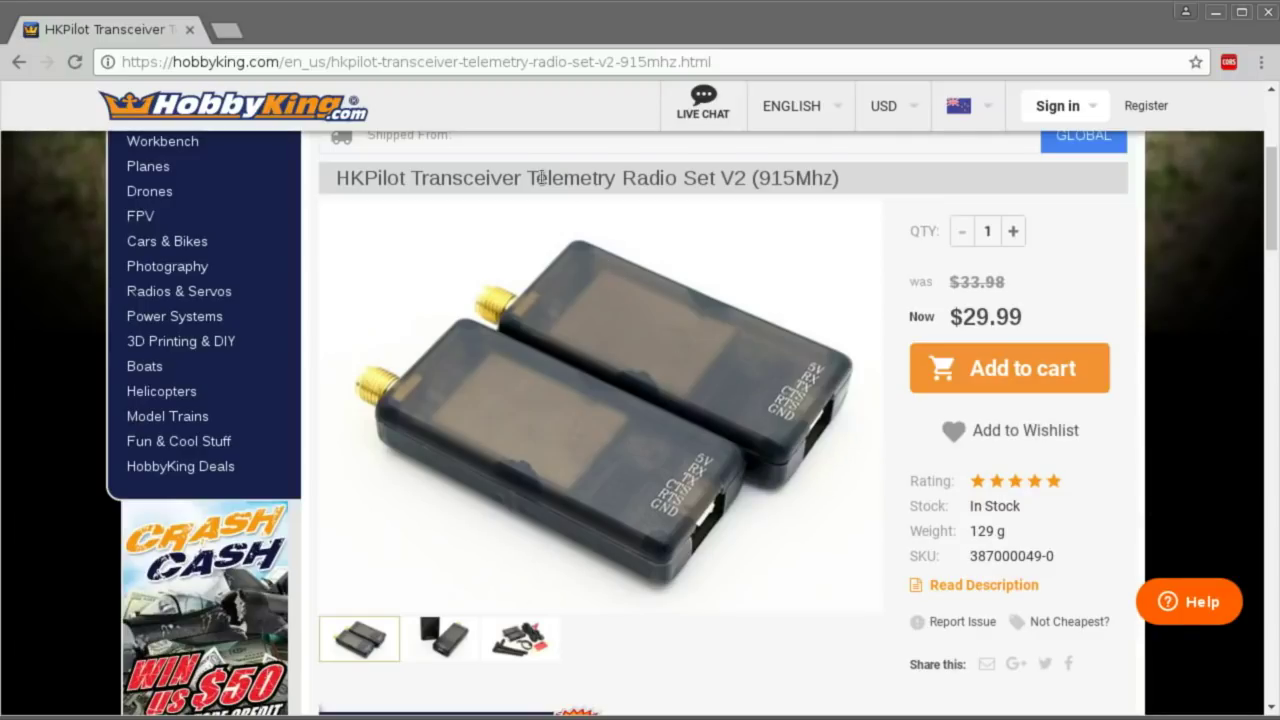
# Examine the telemetry radio set's title and product description, highlighting the words "Telemetry" and "Serial interface".
pyautogui.moveTo(529, 178); pyautogui.dragTo(612, 178)
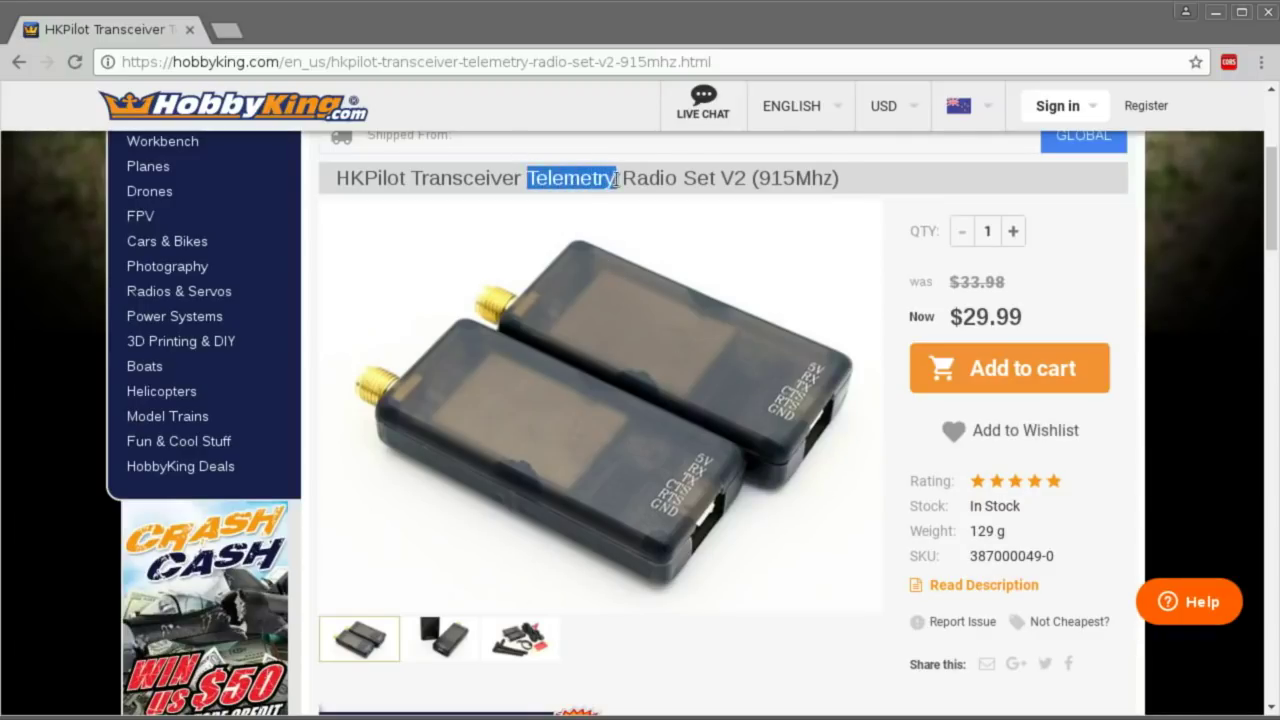
pyautogui.click(612, 180)
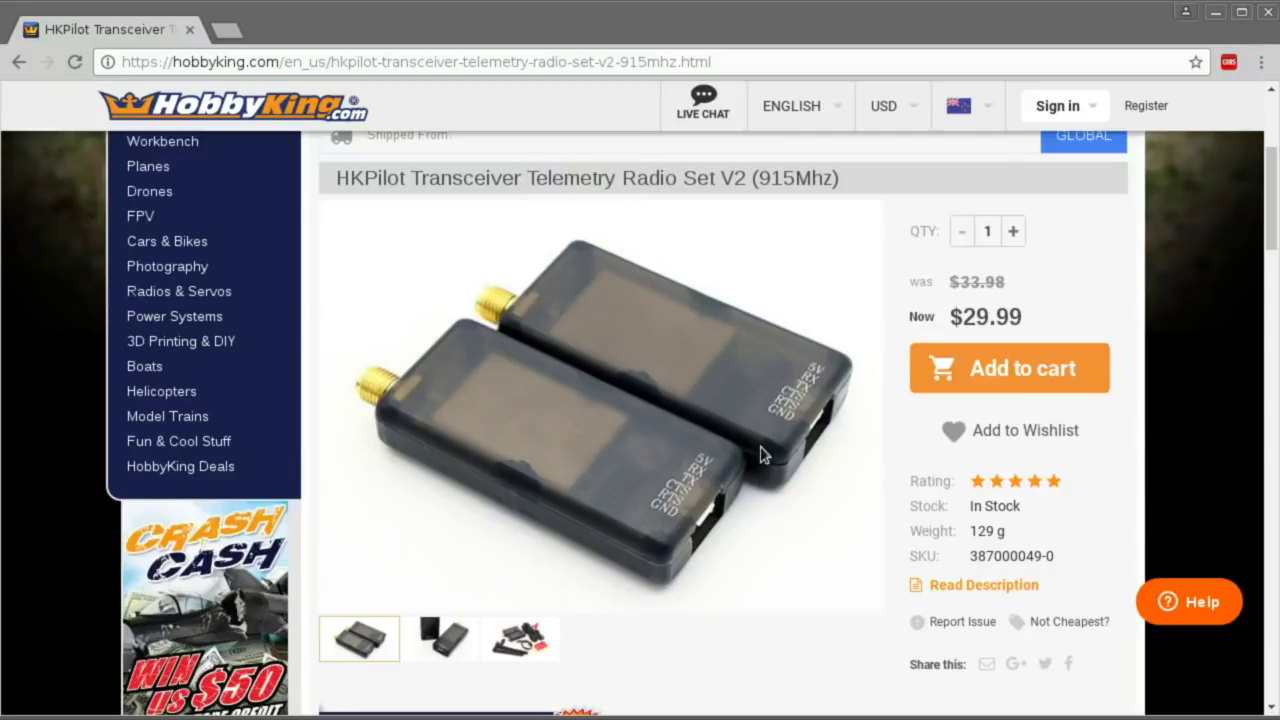
pyautogui.scroll(-4, 760, 455)
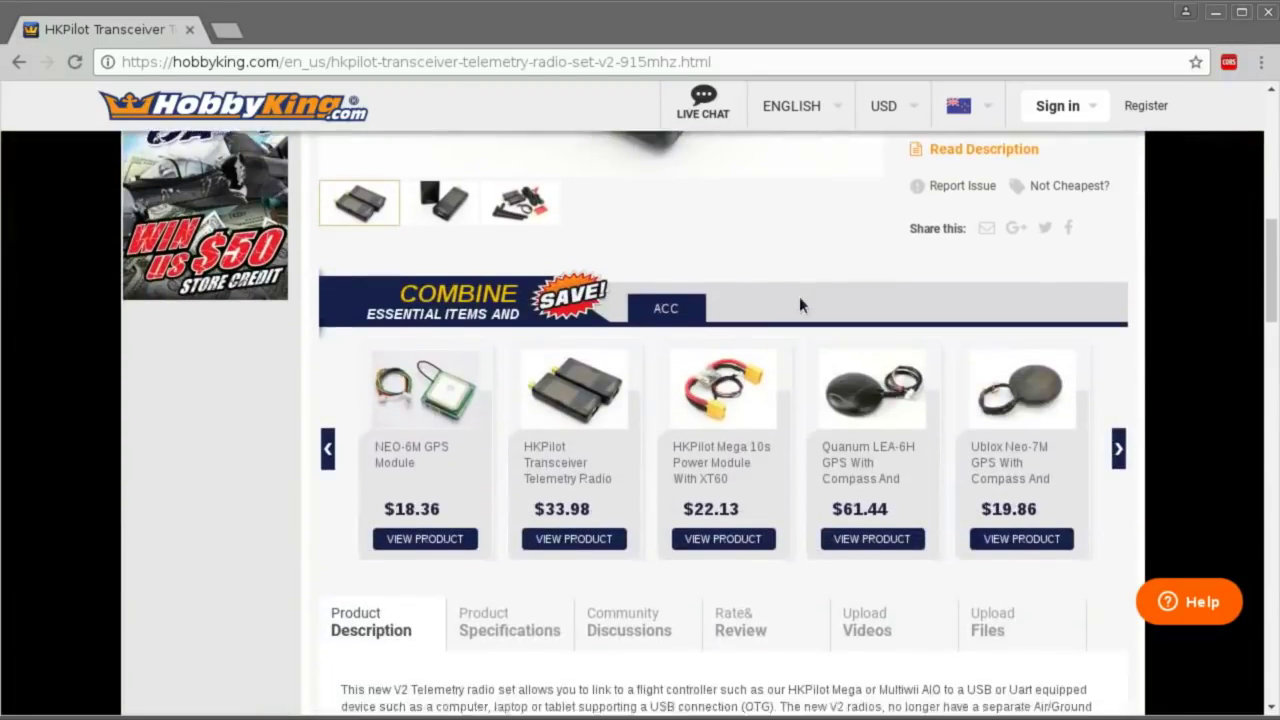
pyautogui.scroll(-3, 797, 305)
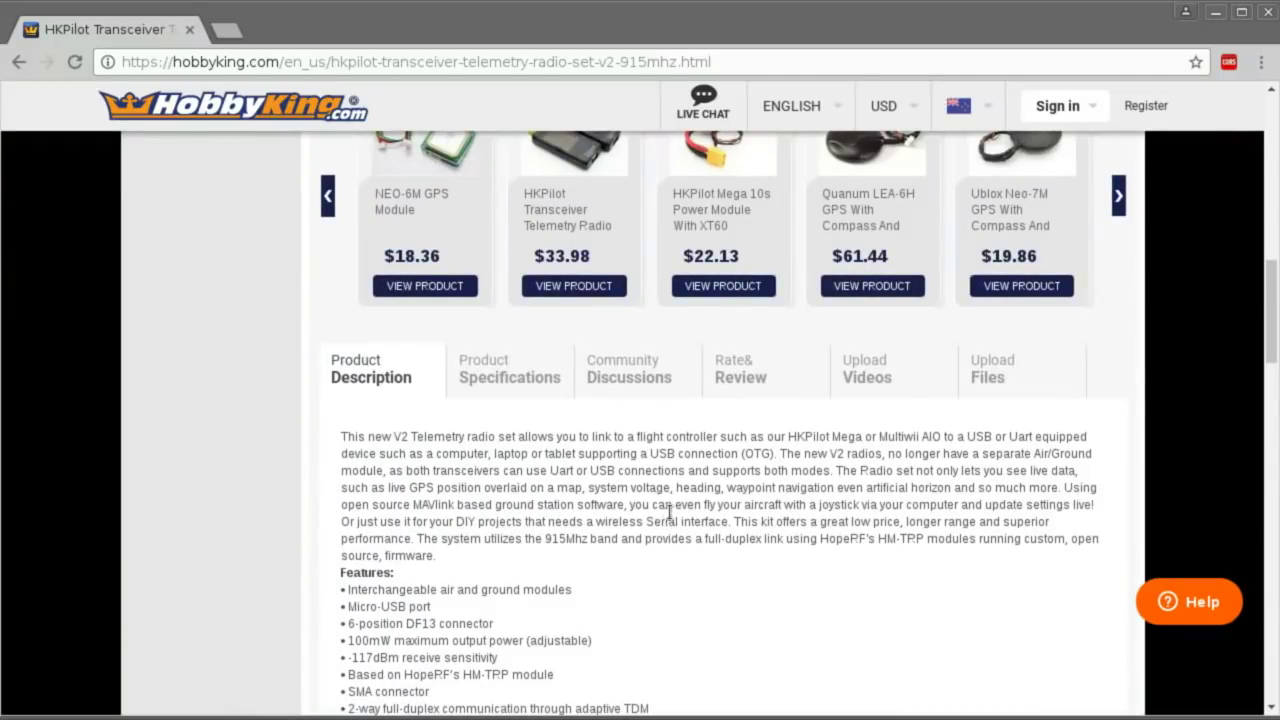
pyautogui.moveTo(381, 521); pyautogui.dragTo(731, 522)
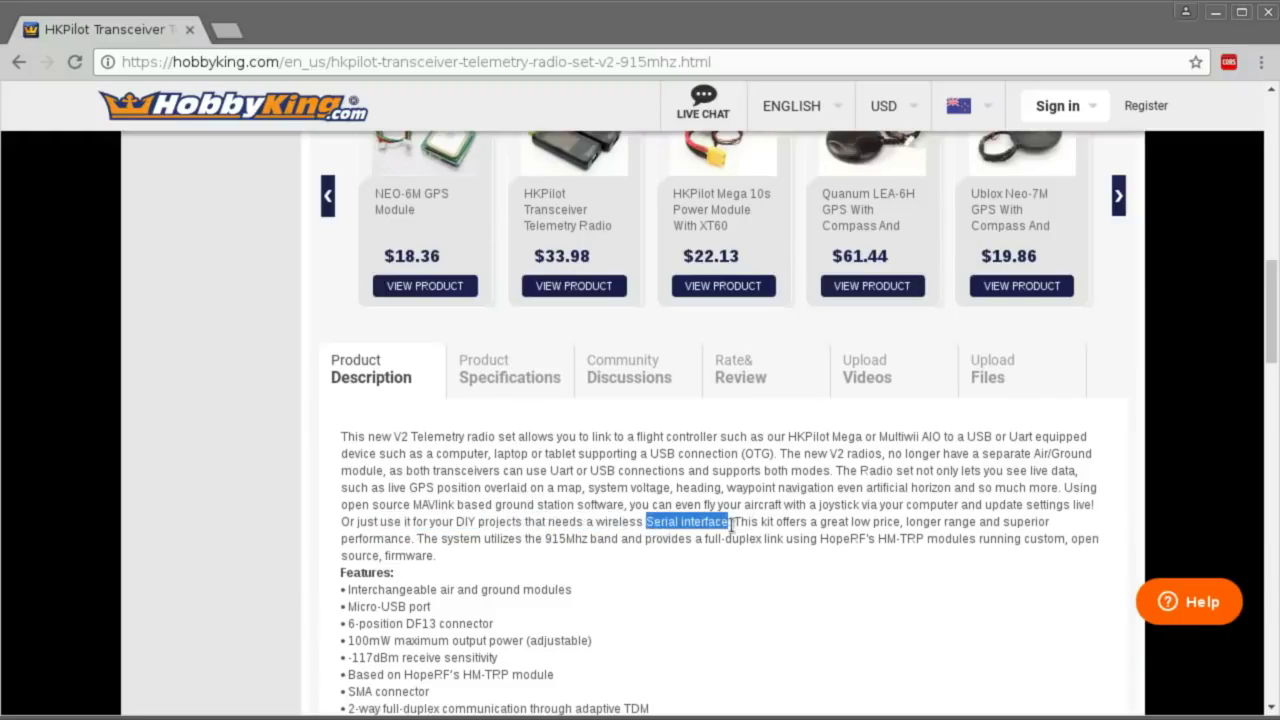
pyautogui.scroll(6, 796, 596)
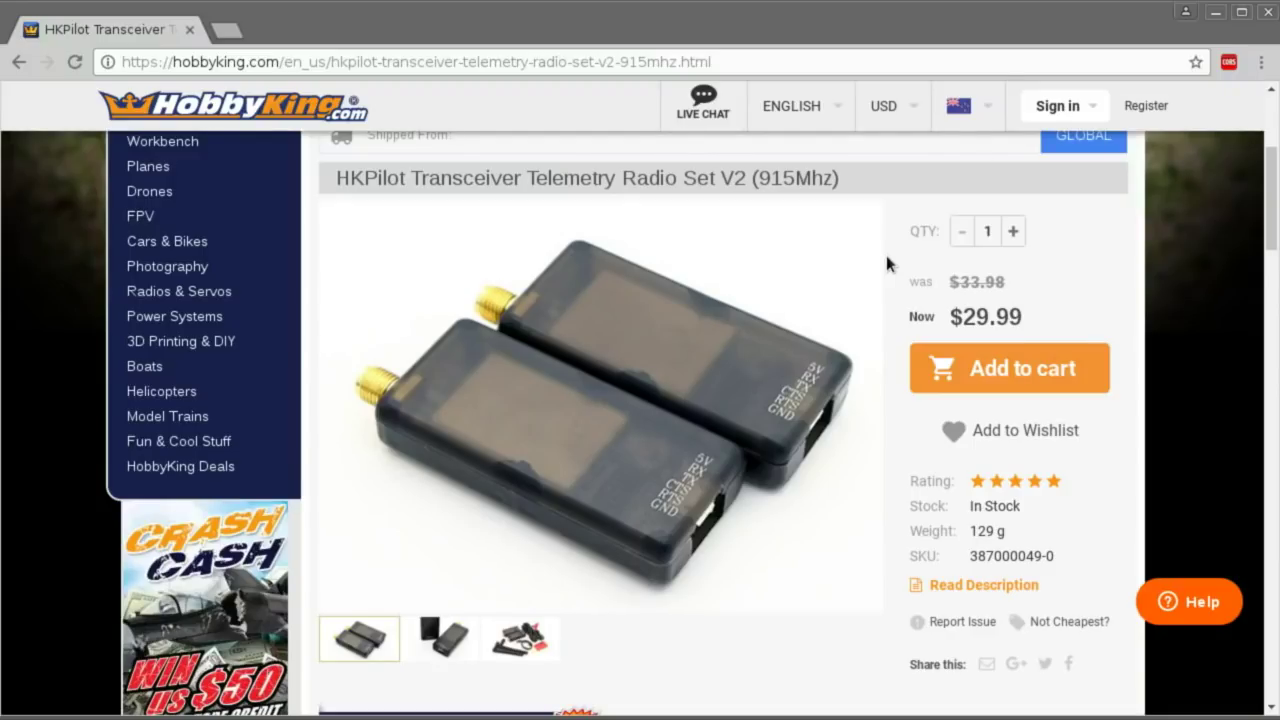
# Highlight the 915 frequency in the product title and view the close-up photo of the modules' connector ends.
pyautogui.moveTo(760, 178); pyautogui.dragTo(795, 178)
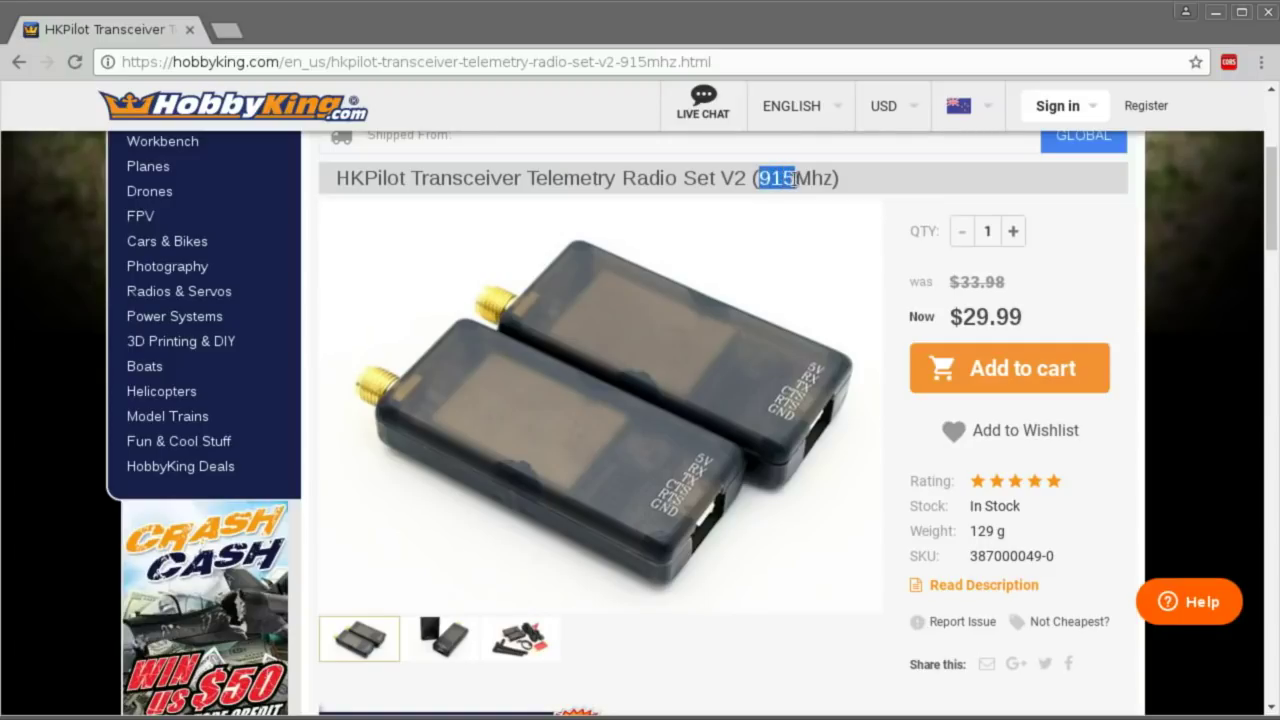
pyautogui.click(895, 303)
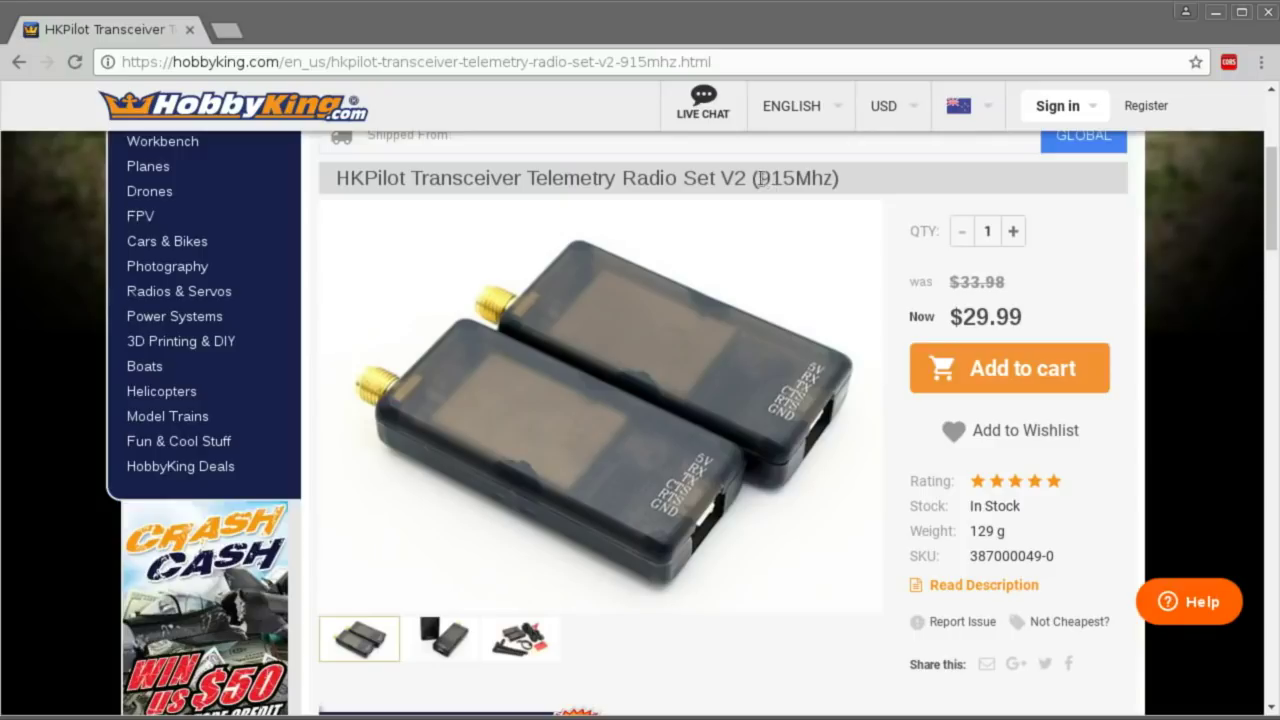
pyautogui.moveTo(758, 178); pyautogui.dragTo(794, 179)
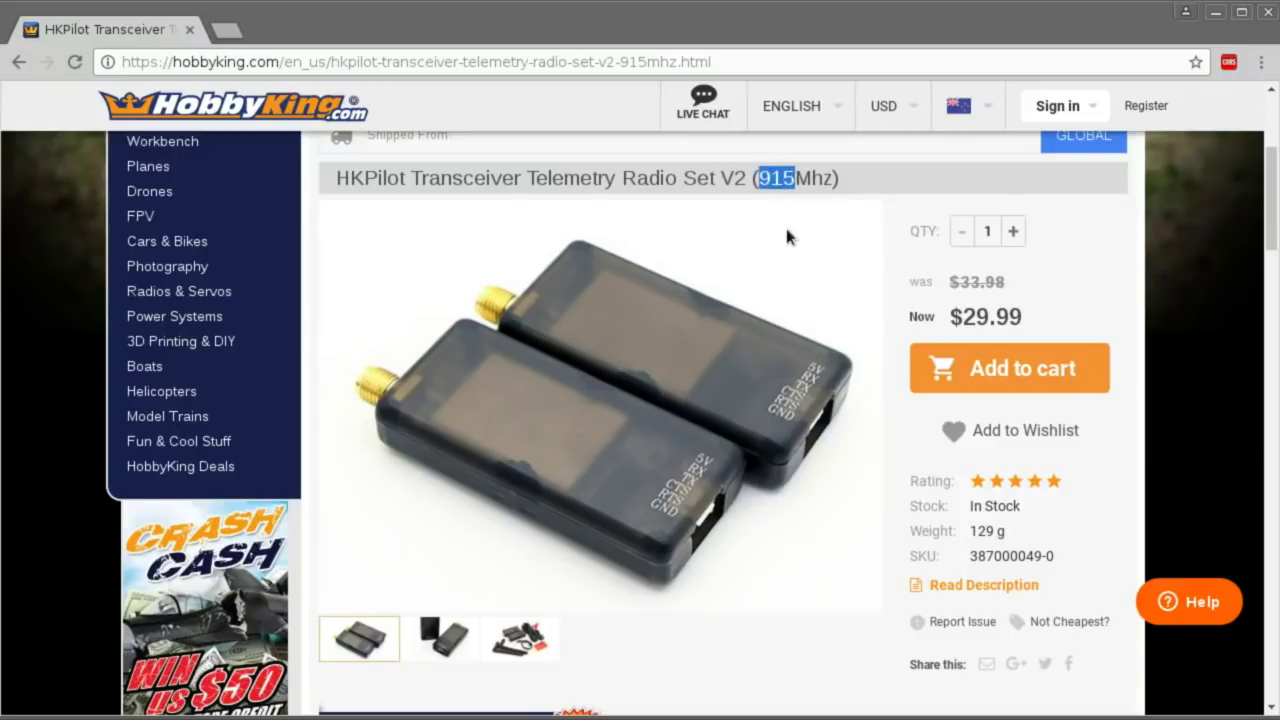
pyautogui.click(776, 179)
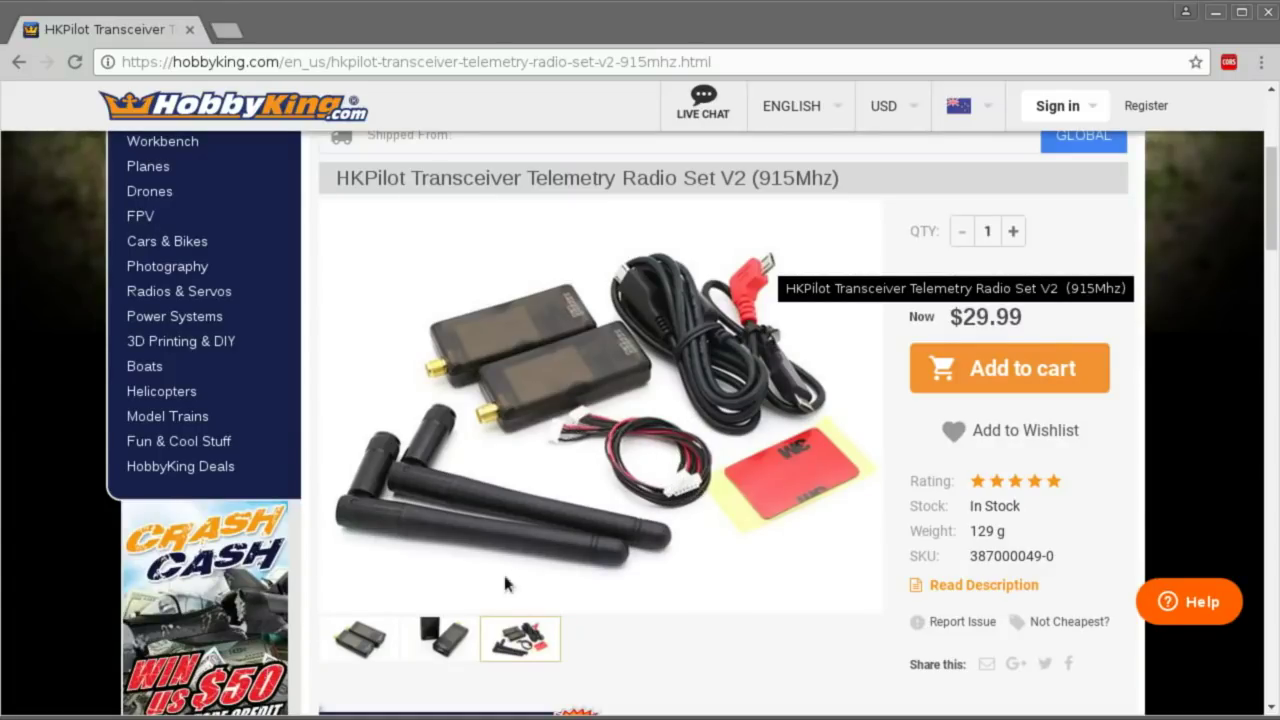
pyautogui.click(449, 641)
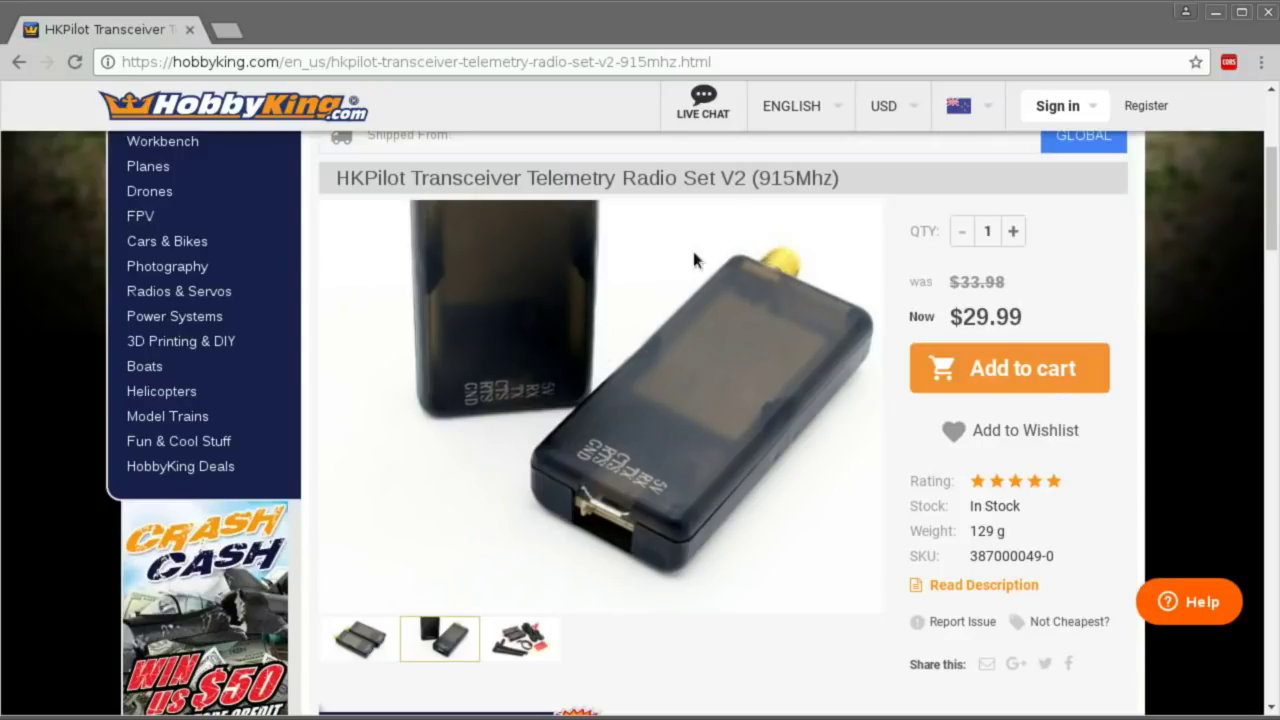
pyautogui.moveTo(724, 178); pyautogui.dragTo(746, 183)
# Read the first customer review's comments on the antennas, highlighting the 2.4GHz remark.
pyautogui.scroll(-15, 700, 336)
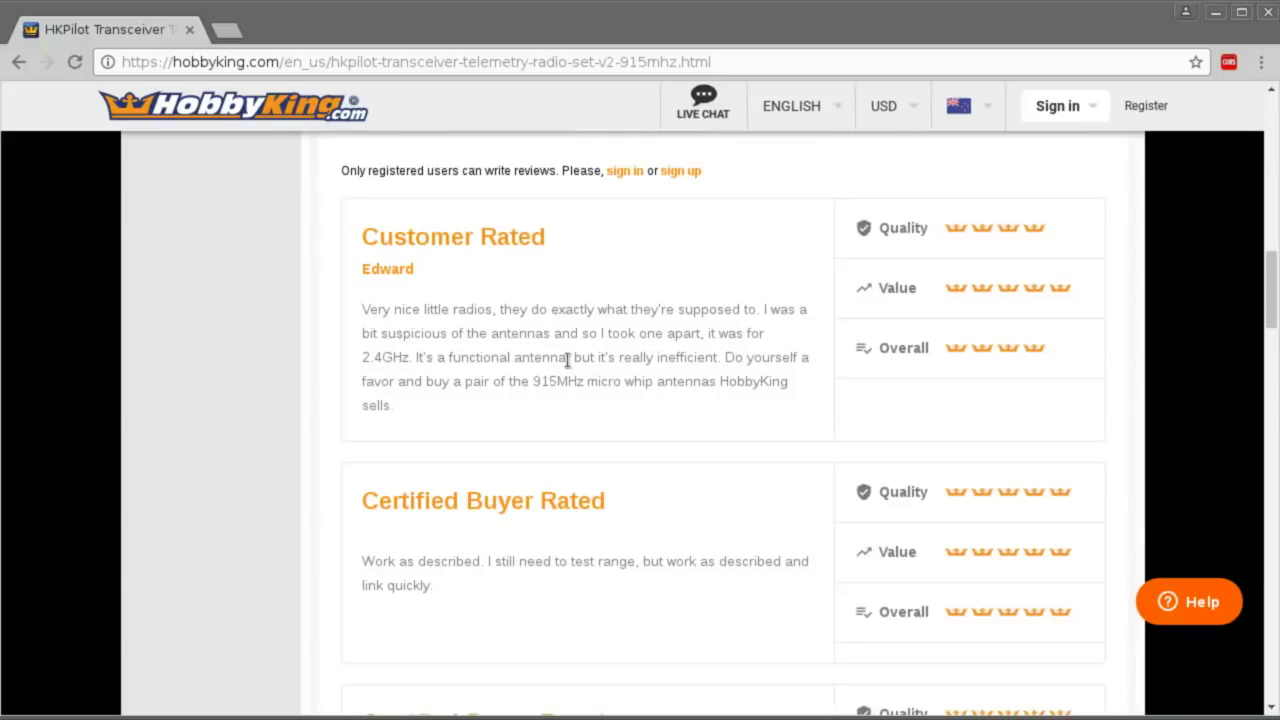
pyautogui.moveTo(363, 357); pyautogui.dragTo(403, 358)
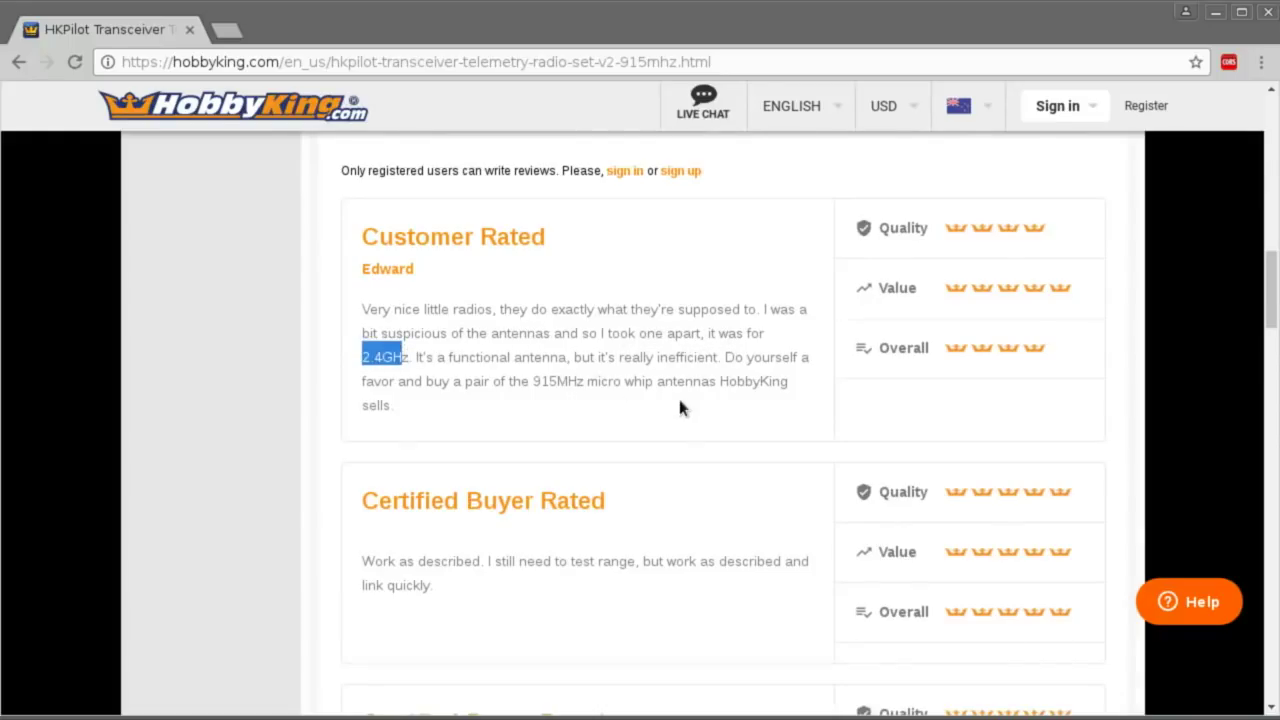
pyautogui.scroll(2, 677, 394)
pyautogui.scroll(2, 702, 530)
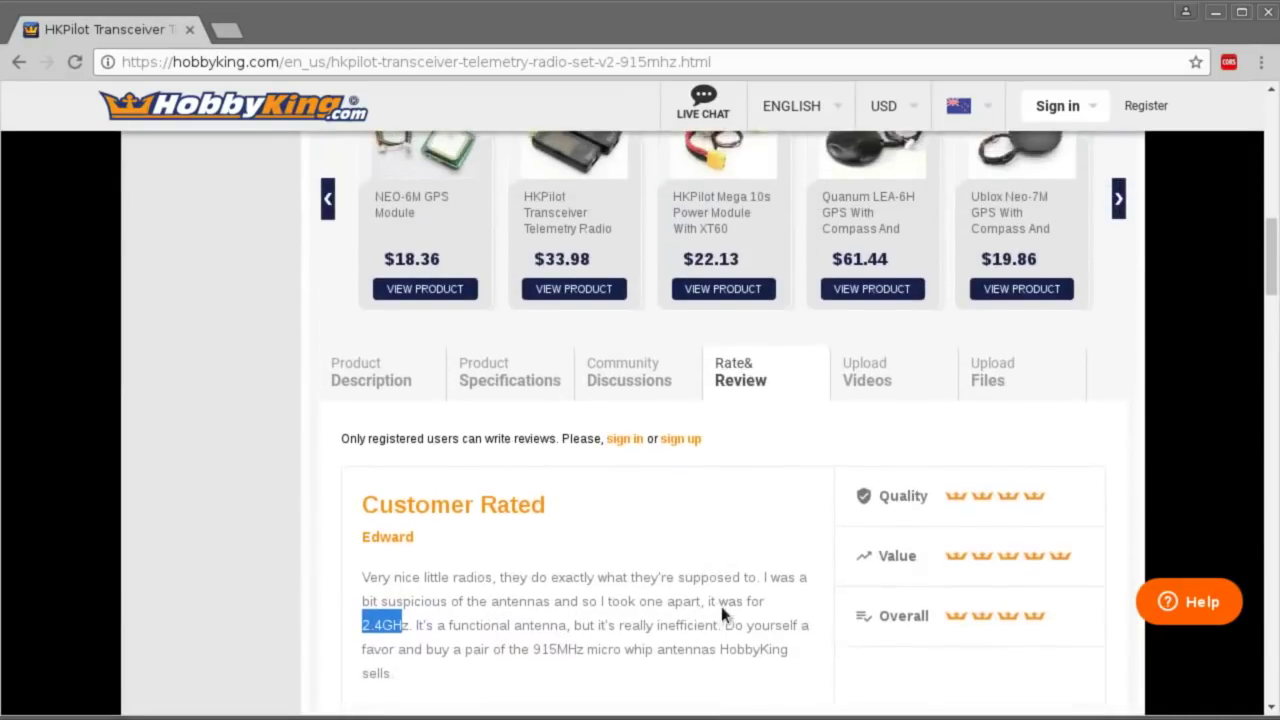
pyautogui.scroll(2, 721, 606)
pyautogui.scroll(-3, 743, 595)
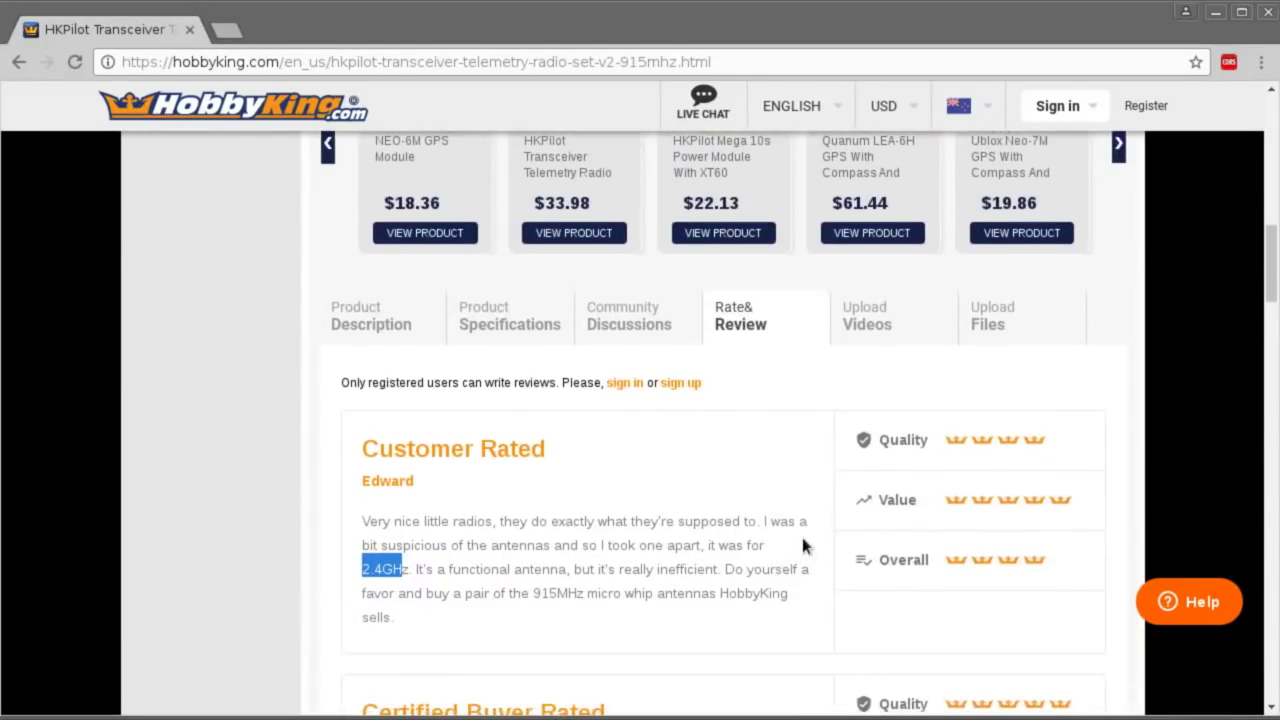
pyautogui.scroll(1, 803, 545)
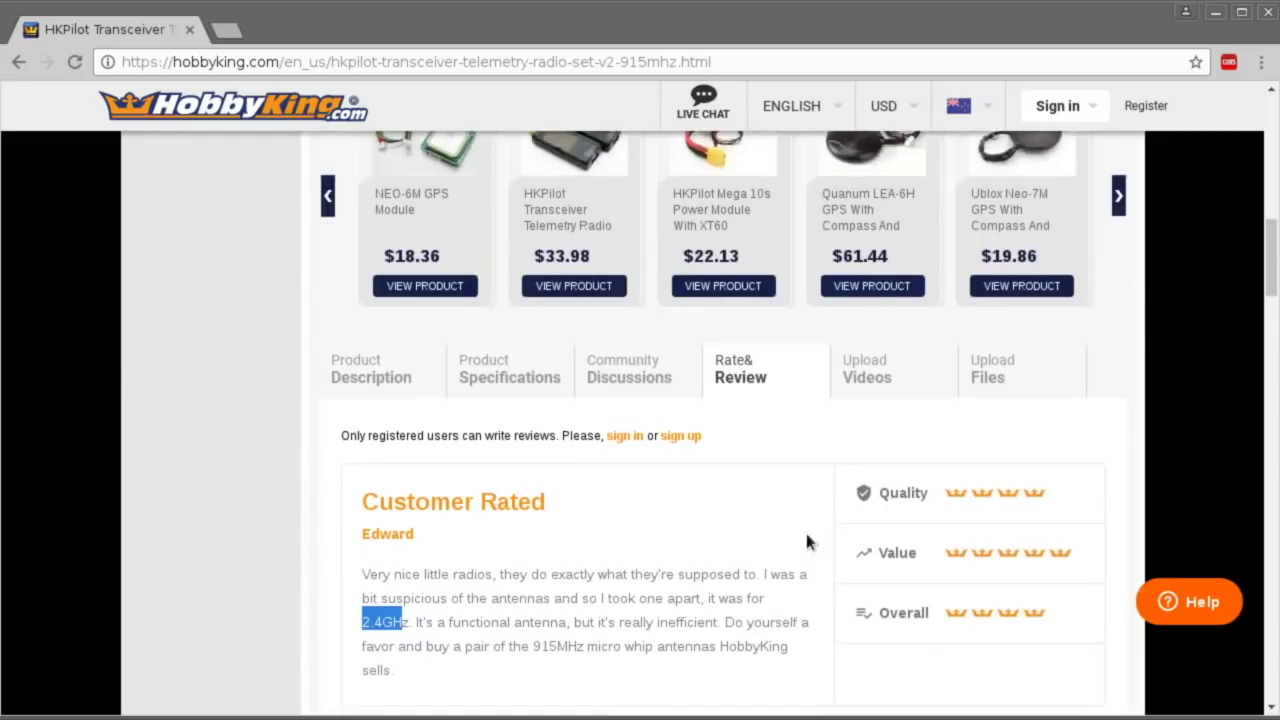
# View the product photo of the full kit with antennas and cables, and return to the customer reviews.
pyautogui.scroll(10, 798, 534)
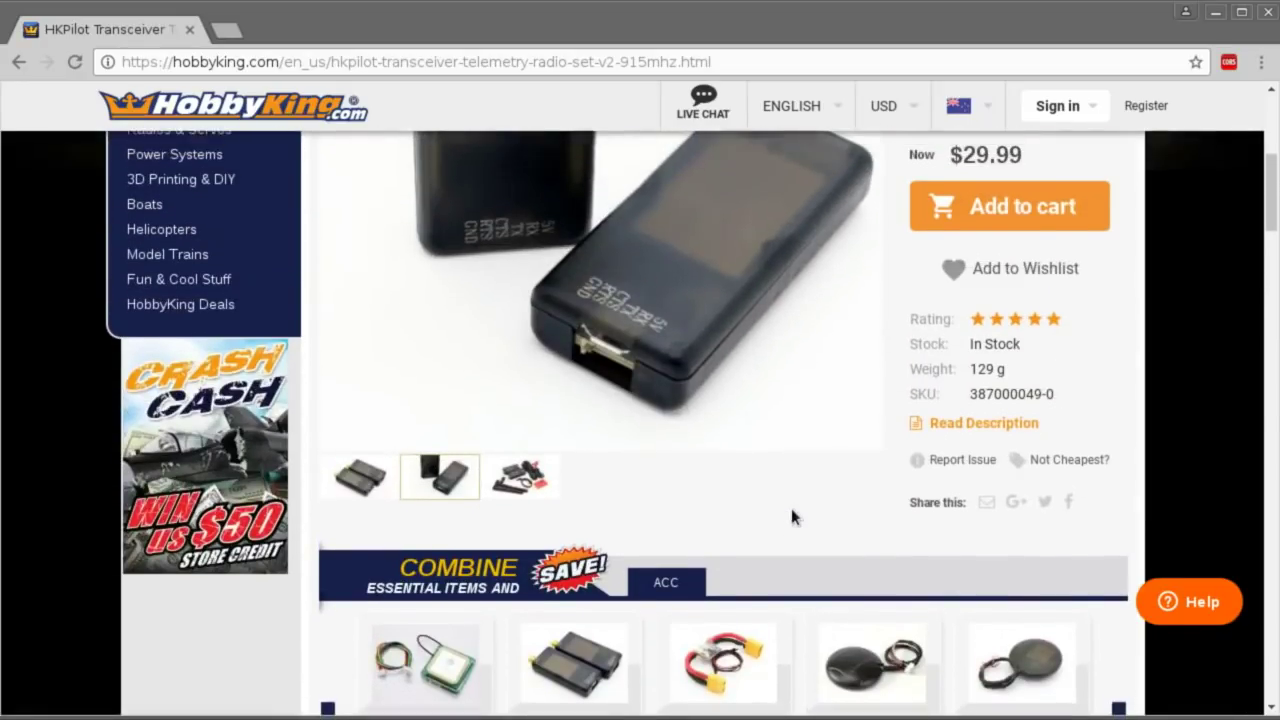
pyautogui.scroll(1, 775, 535)
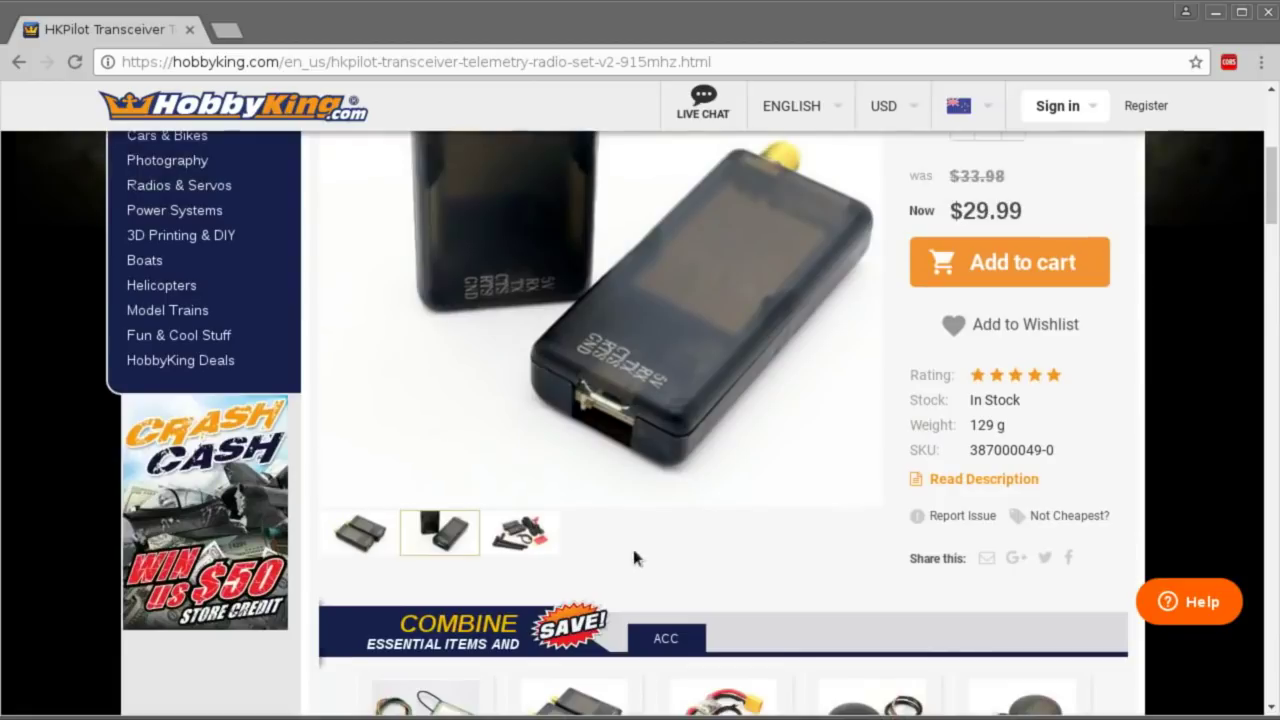
pyautogui.click(533, 536)
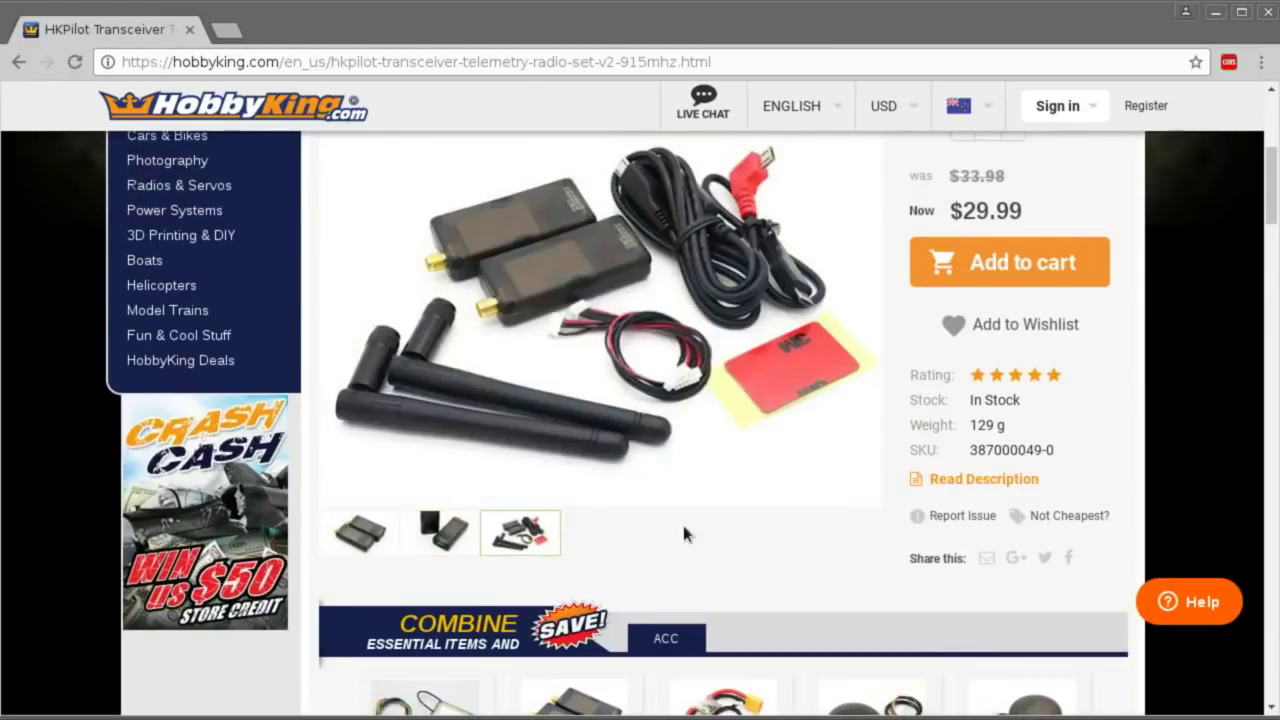
pyautogui.scroll(1, 748, 388)
pyautogui.scroll(-1, 318, 390)
pyautogui.scroll(-3, 790, 530)
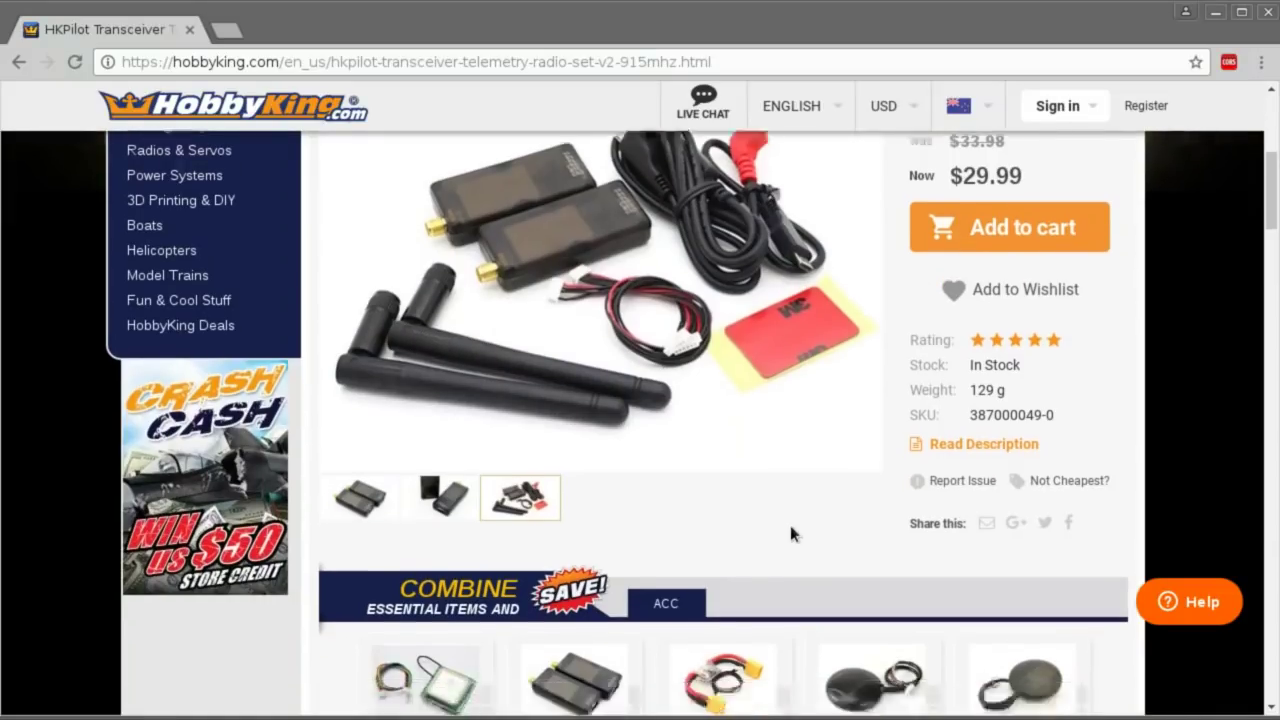
pyautogui.scroll(-2, 788, 503)
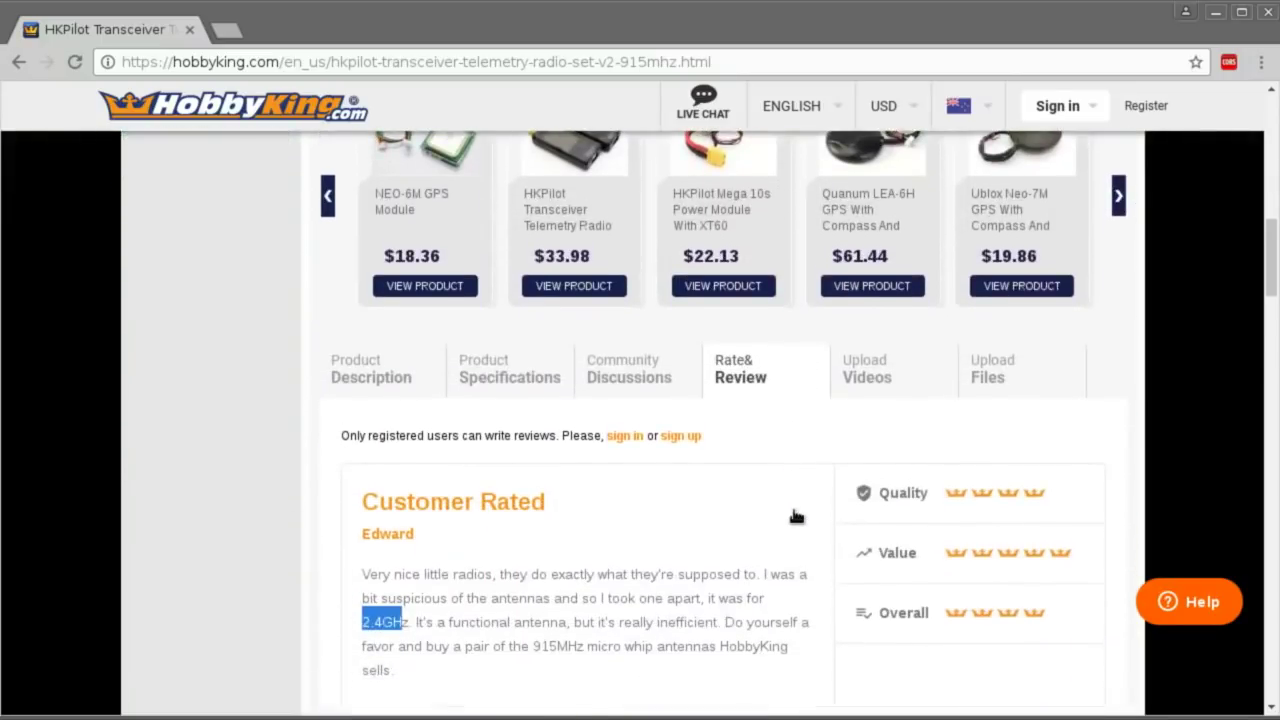
pyautogui.scroll(-1, 795, 514)
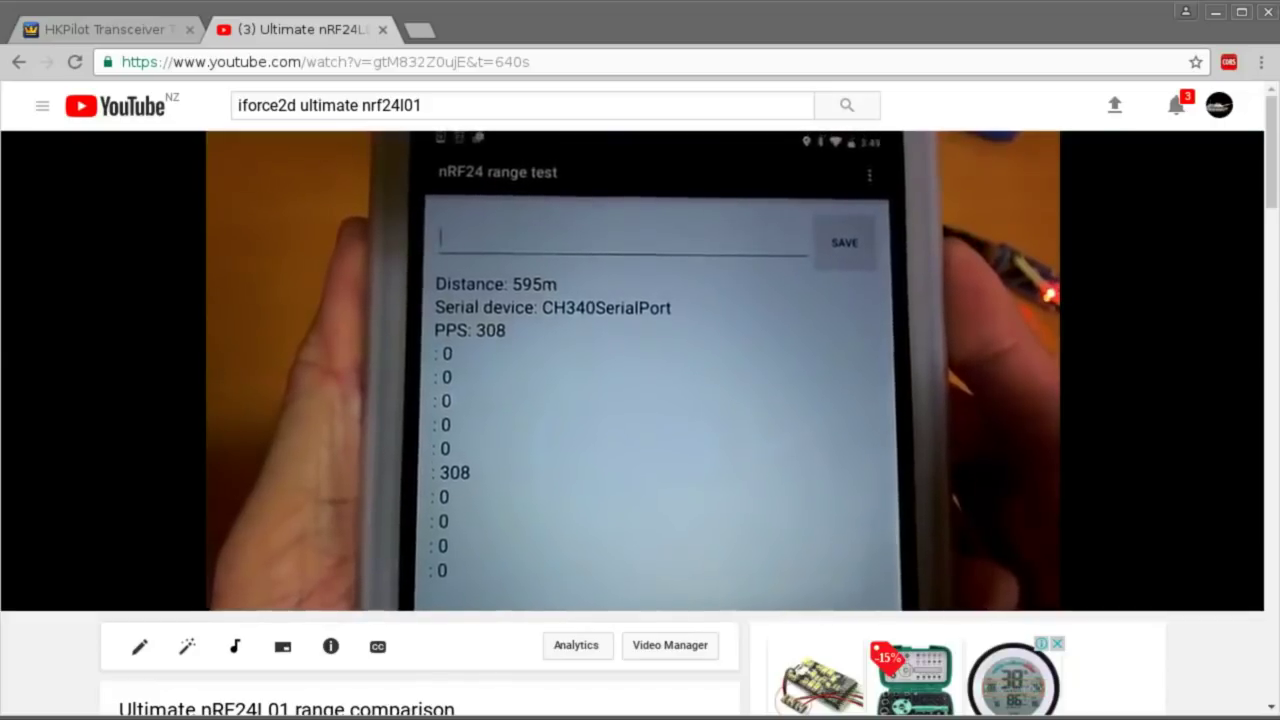
# Switch to the YouTube video on nRF24L01 range comparison and pause it at the range test display.
pyautogui.moveTo(397, 523)
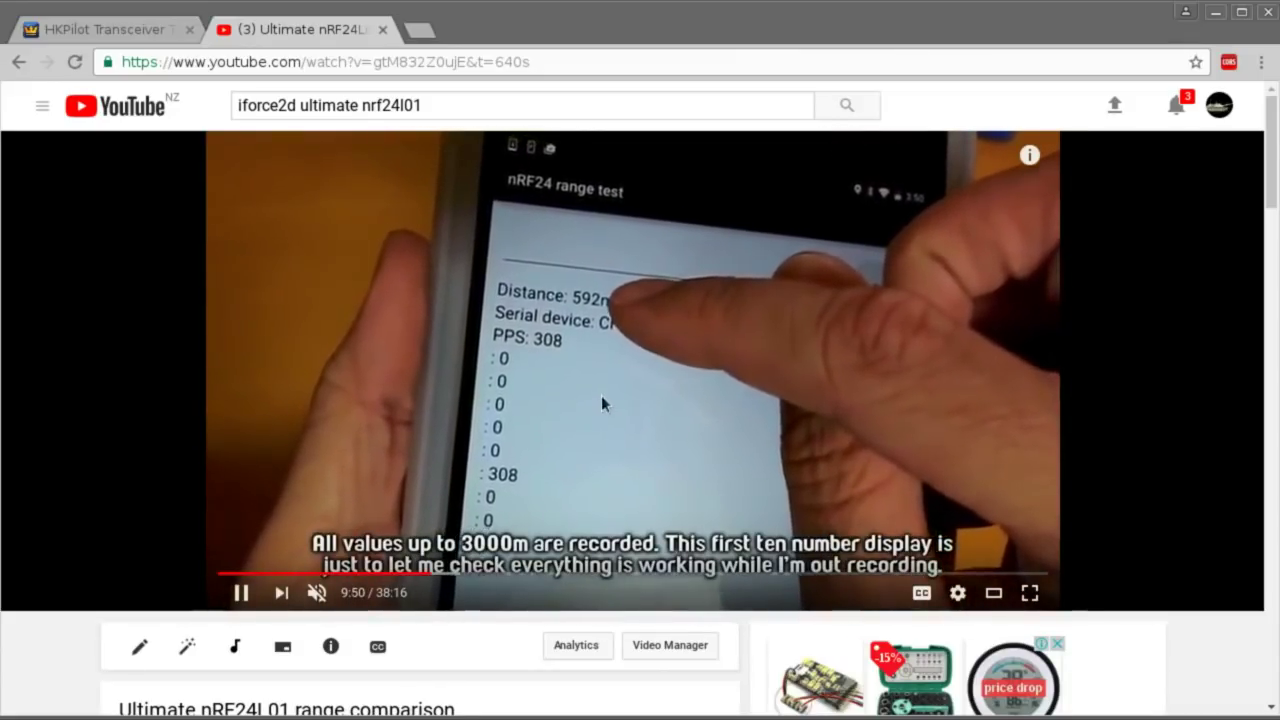
pyautogui.click(603, 398)
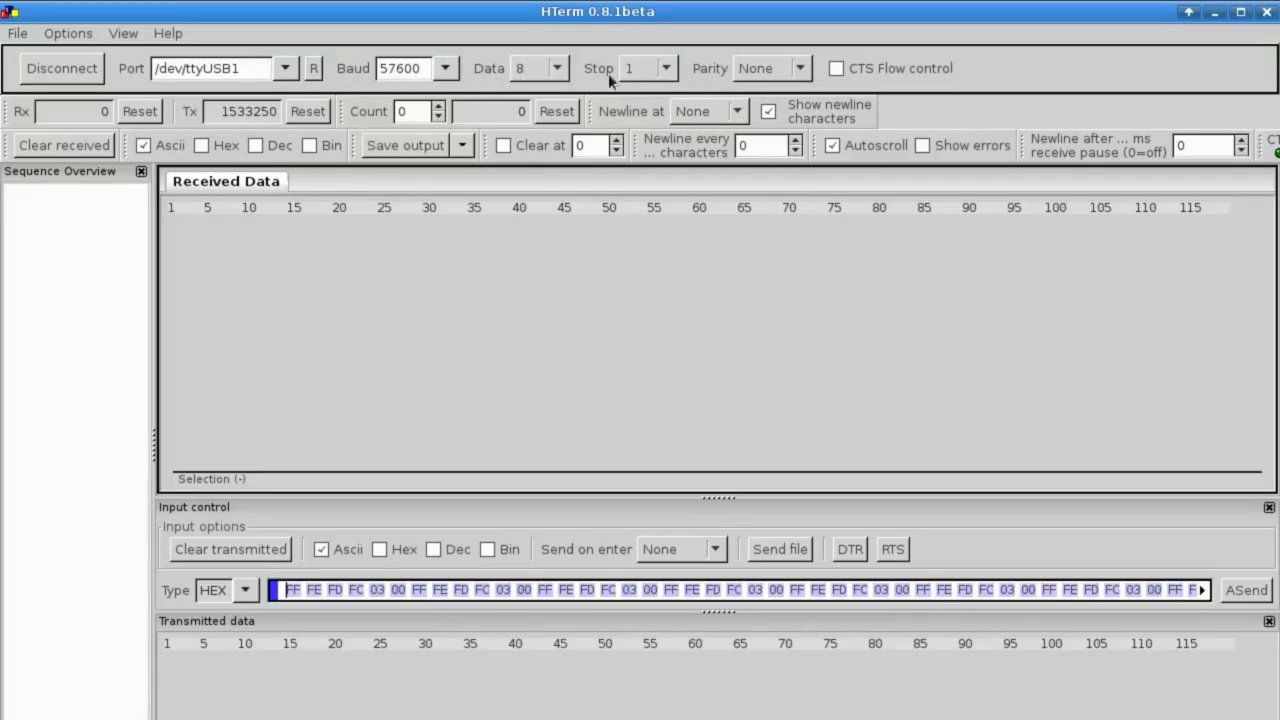
# Switch to HTerm and check the stop bit choices for the serial connection and the type choices for the input line.
pyautogui.click(672, 71)
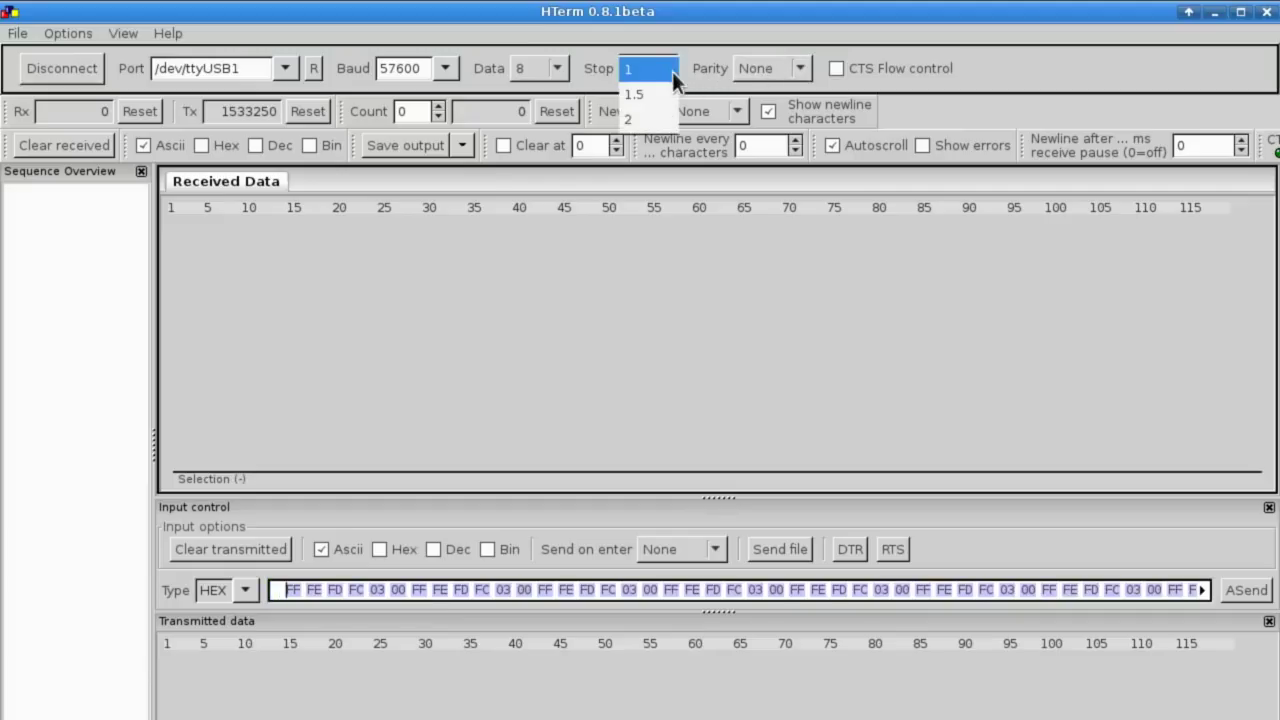
pyautogui.click(673, 71)
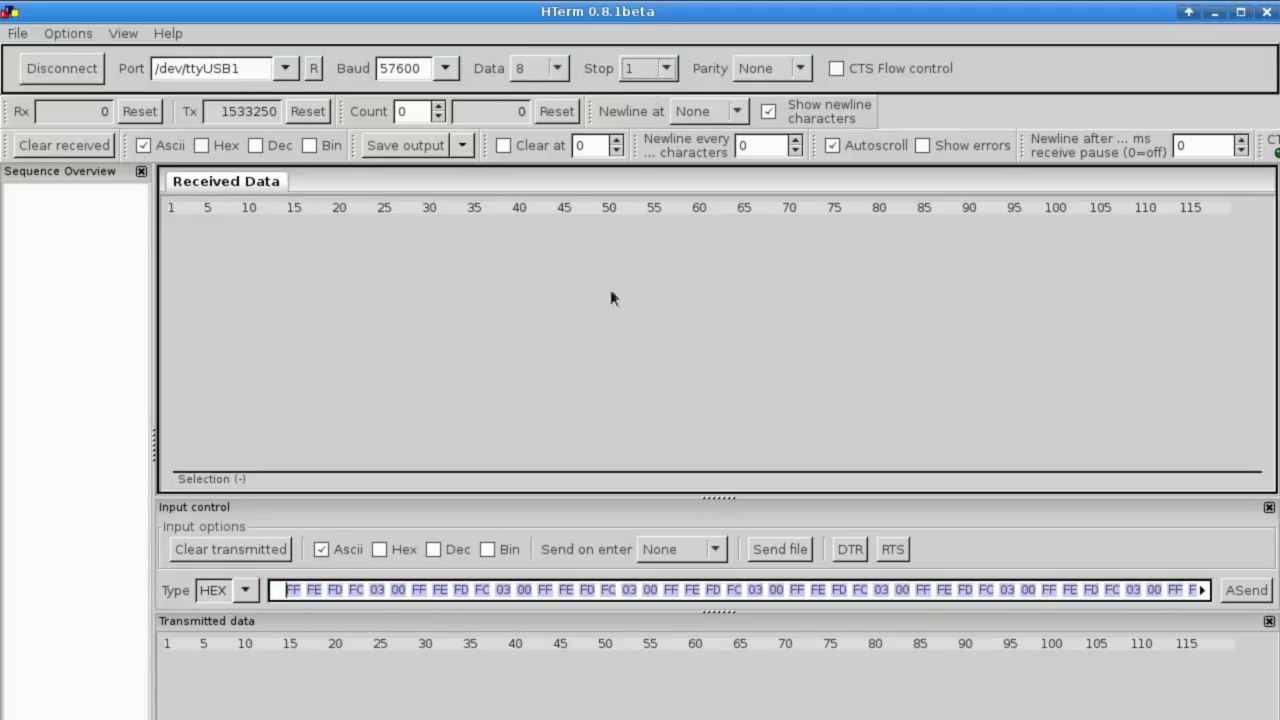
pyautogui.click(246, 590)
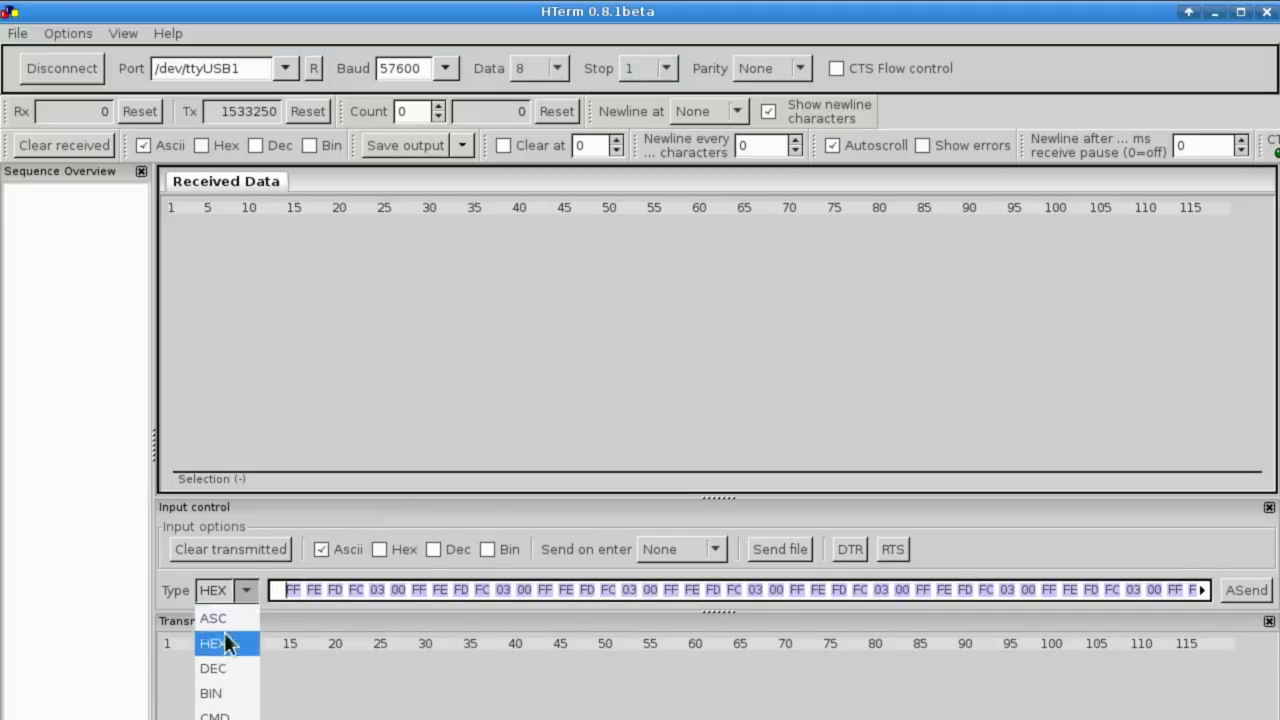
pyautogui.click(236, 590)
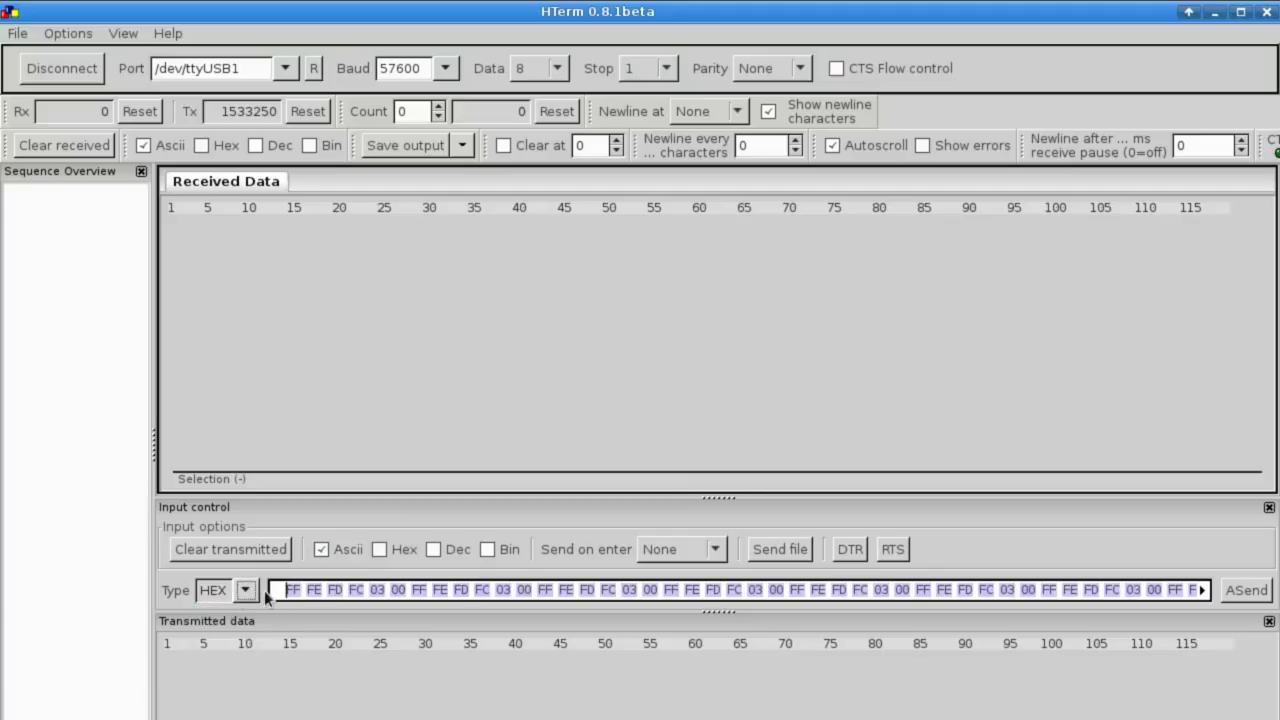
pyautogui.click(456, 367)
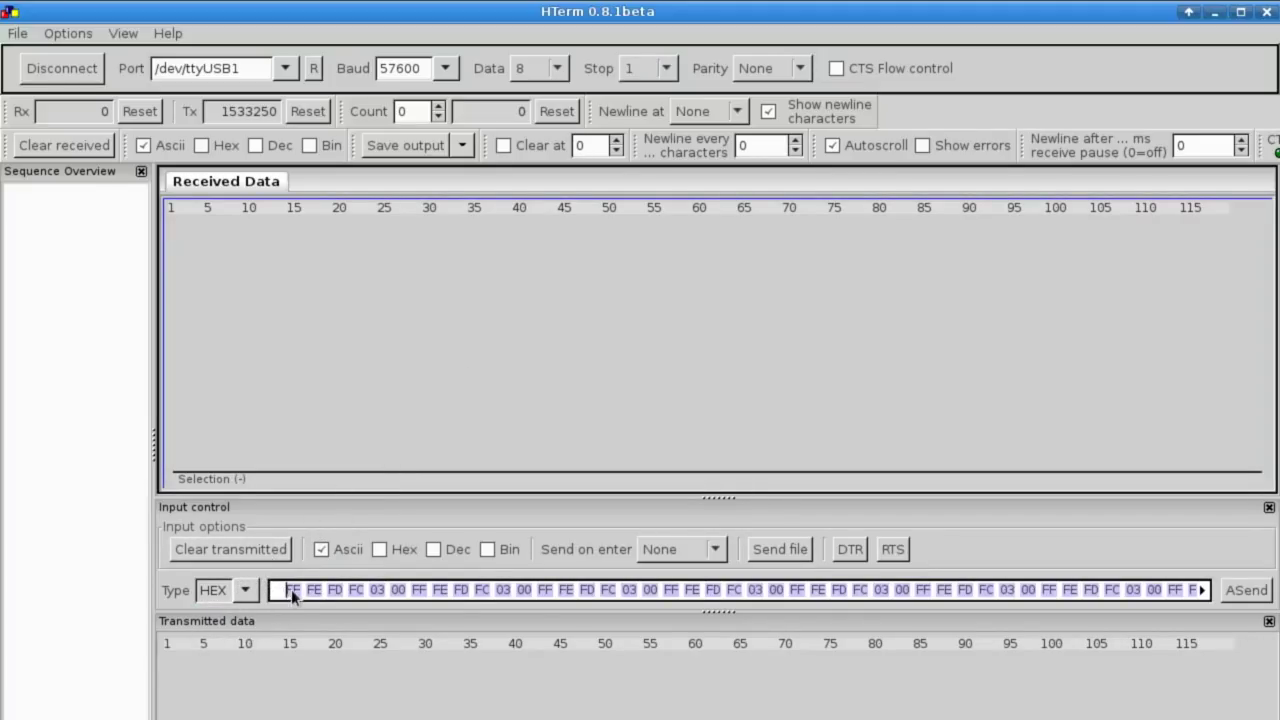
# Highlight the FF FE FD FC header, the 03 00 bytes and a repeat of the whole pattern in the hex input line.
pyautogui.moveTo(292, 594); pyautogui.dragTo(362, 593)
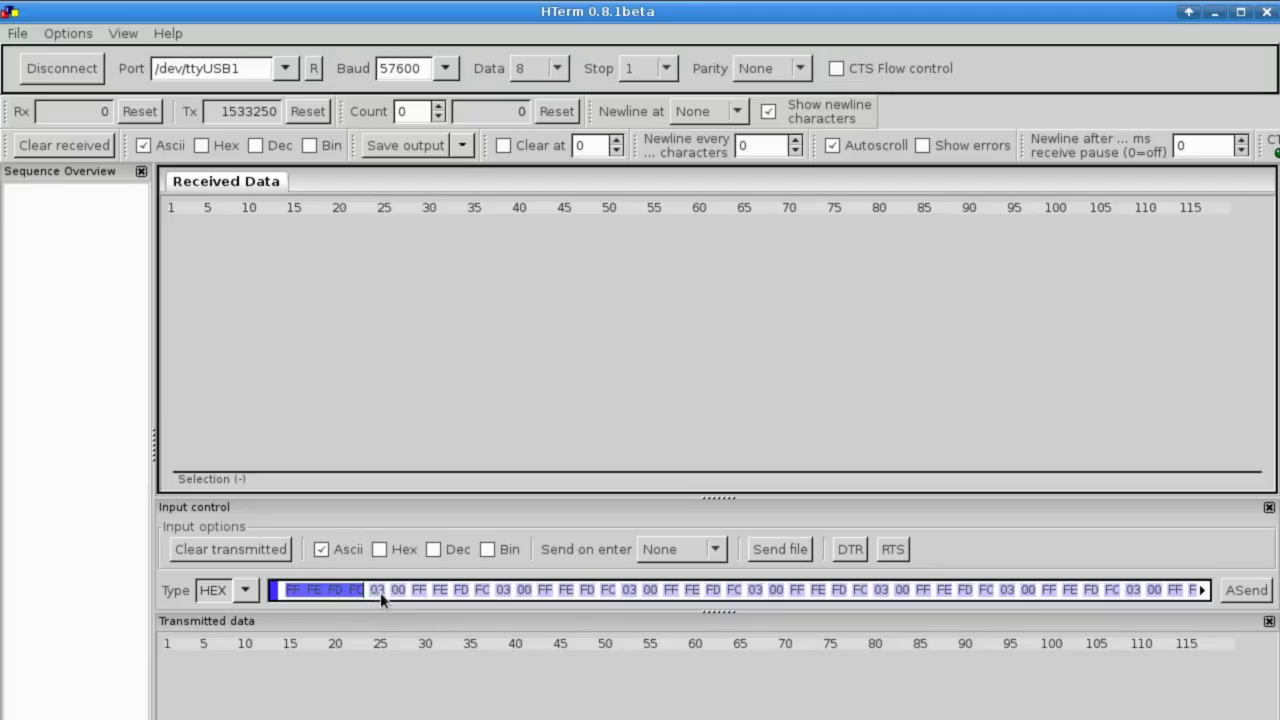
pyautogui.moveTo(376, 594); pyautogui.dragTo(396, 594)
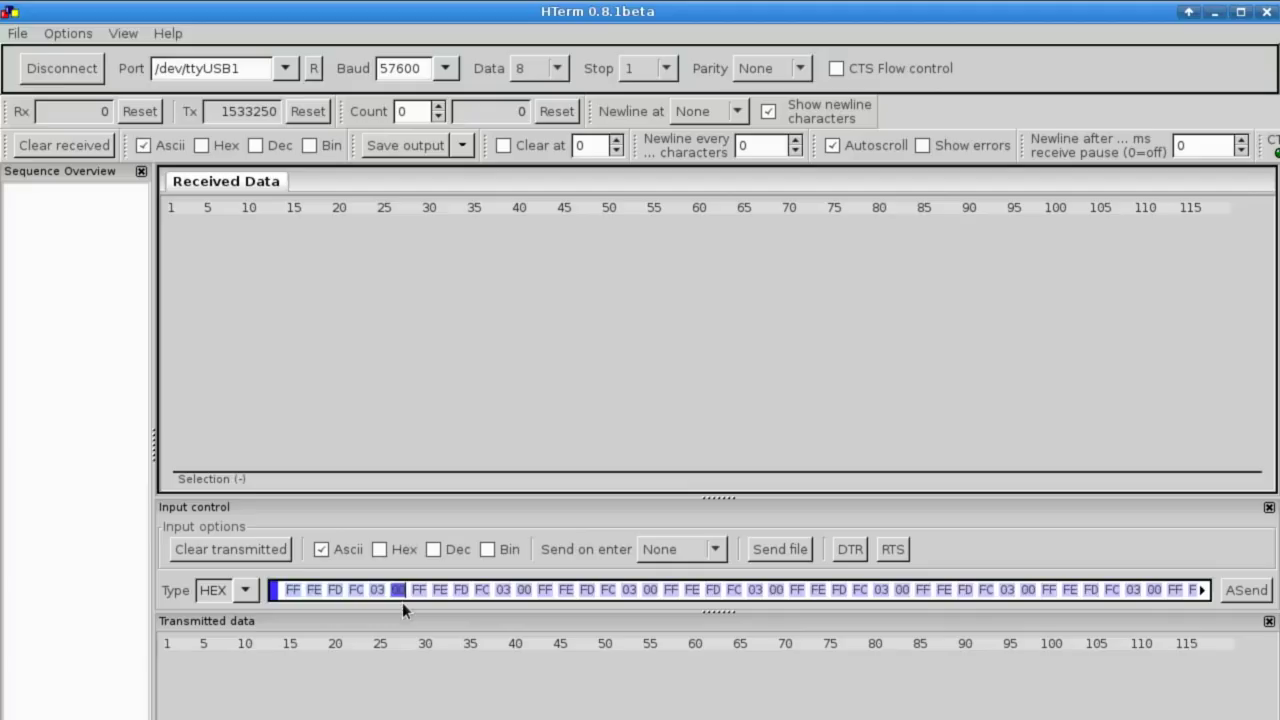
pyautogui.moveTo(386, 592); pyautogui.dragTo(370, 591)
pyautogui.click(373, 590)
pyautogui.click(397, 591)
pyautogui.moveTo(403, 591); pyautogui.dragTo(657, 594)
pyautogui.click(310, 600)
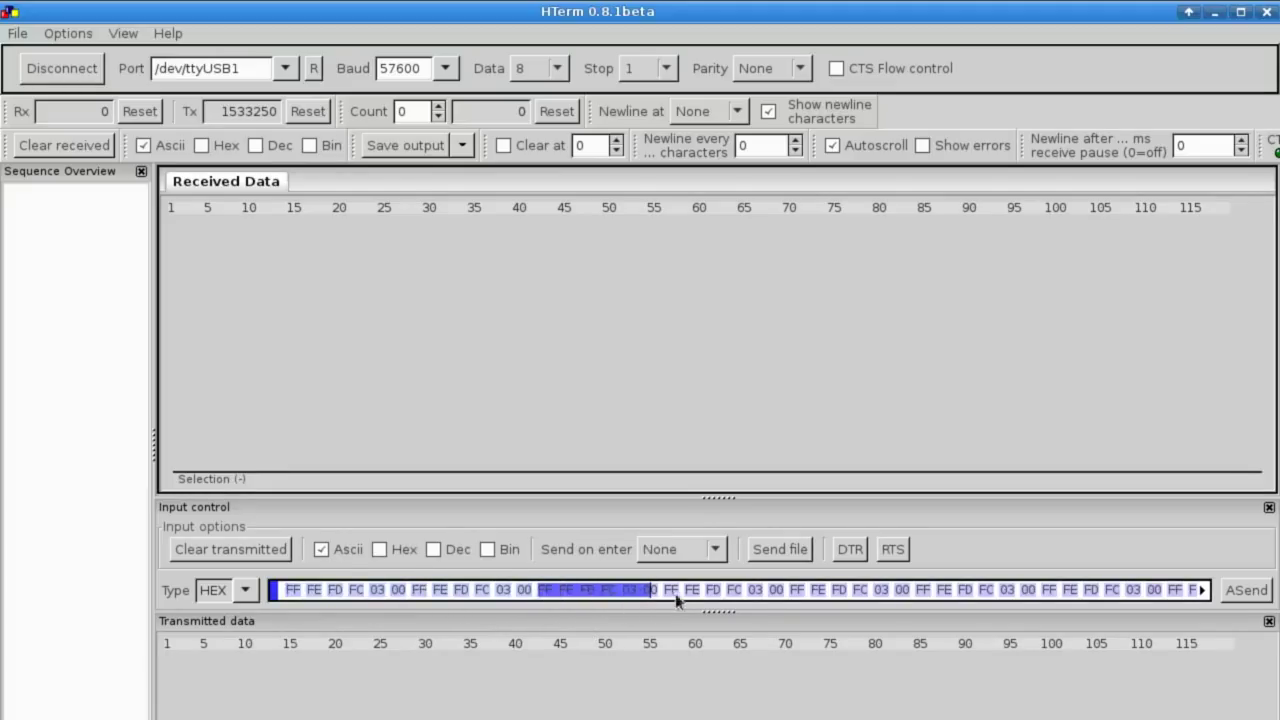
# Inspect the repeating hex pattern further along the input line and return to the beginning of the sequence.
pyautogui.click(860, 597)
pyautogui.moveTo(1104, 597); pyautogui.dragTo(1246, 592)
pyautogui.click(1147, 590)
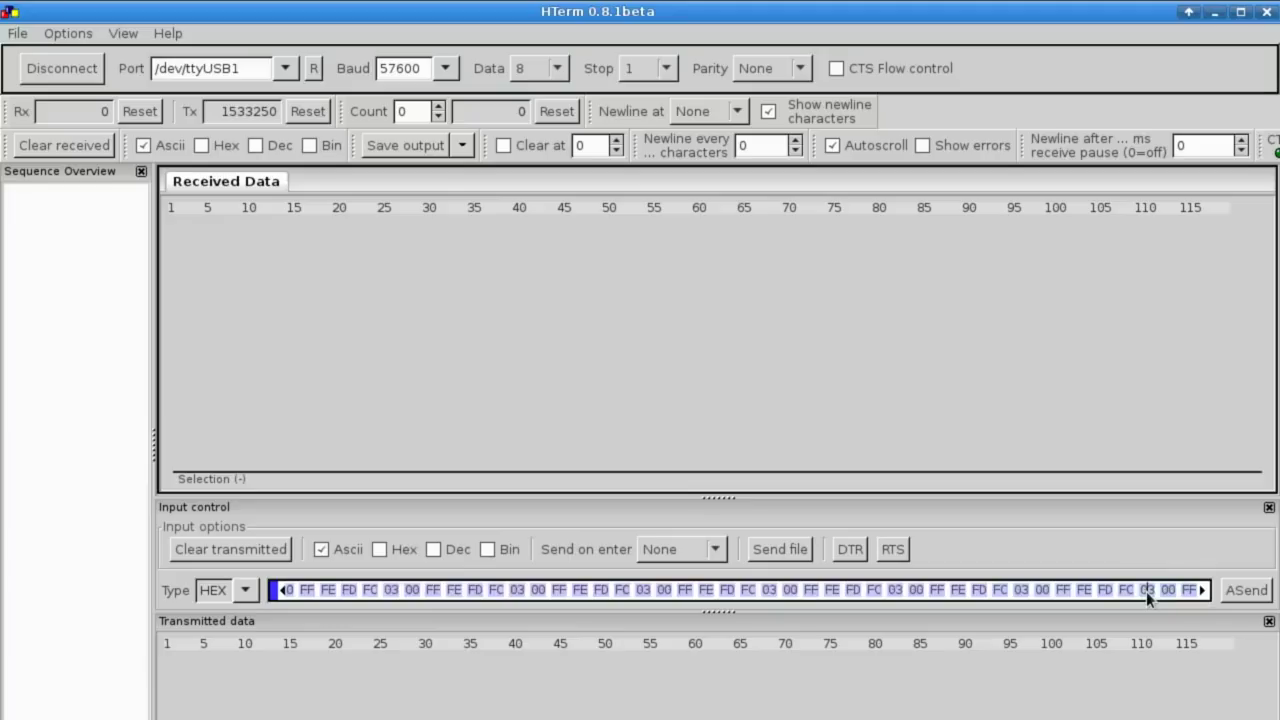
pyautogui.press('BackSpace')
pyautogui.press('BackSpace')
pyautogui.press('BackSpace')
pyautogui.press('BackSpace')
pyautogui.press('BackSpace')
pyautogui.press('BackSpace')
pyautogui.press('BackSpace')
pyautogui.press('BackSpace')
pyautogui.press('BackSpace')
pyautogui.press('BackSpace')
pyautogui.press('BackSpace')
pyautogui.press('BackSpace')
pyautogui.press('BackSpace')
pyautogui.press('BackSpace')
pyautogui.press('BackSpace')
pyautogui.press('BackSpace')
pyautogui.press('BackSpace')
pyautogui.press('BackSpace')
pyautogui.press('BackSpace')
pyautogui.press('BackSpace')
pyautogui.press('Home')
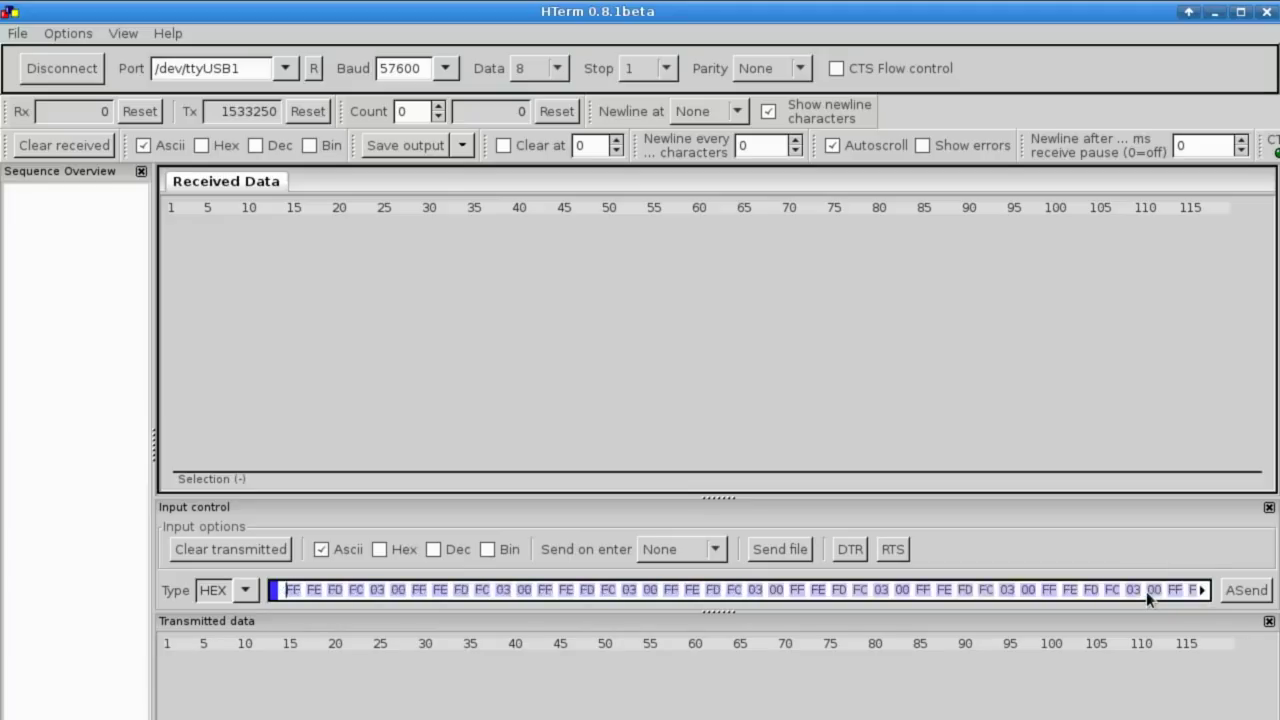
# Review the Autosend settings for repetitions and delay, and close the dialog without starting a transmission.
pyautogui.click(1246, 591)
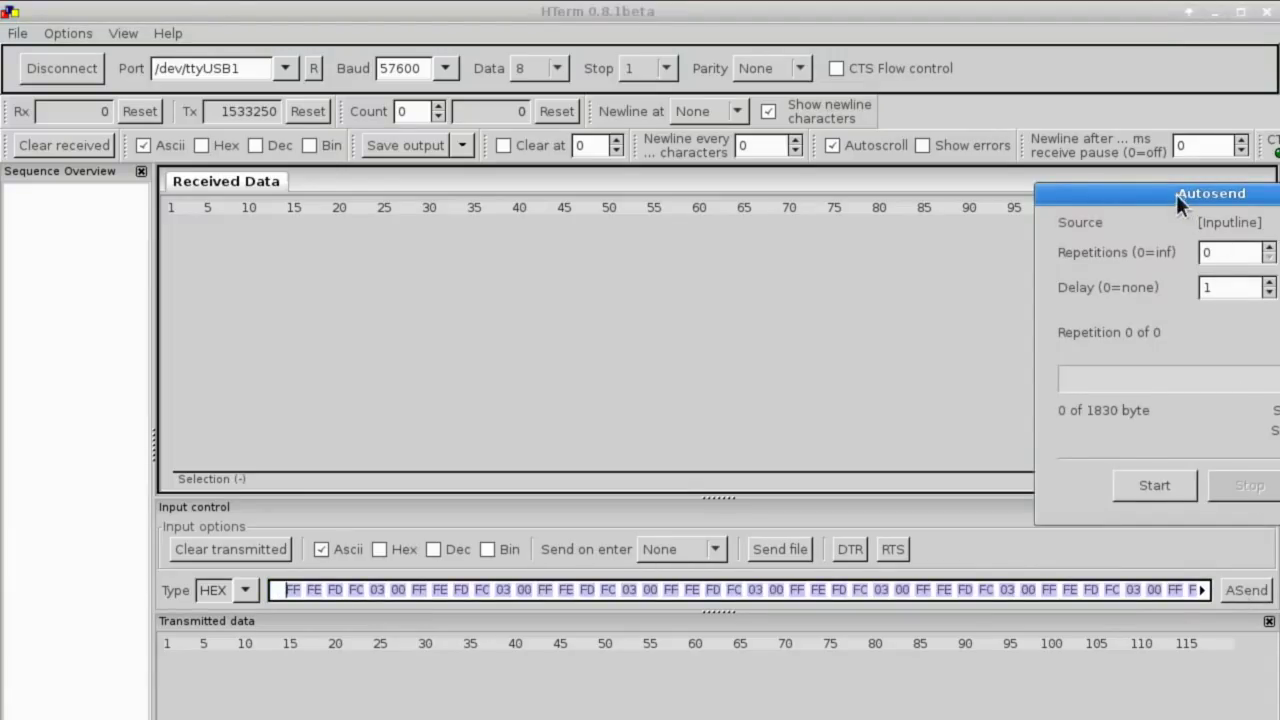
pyautogui.moveTo(1176, 194); pyautogui.dragTo(635, 208)
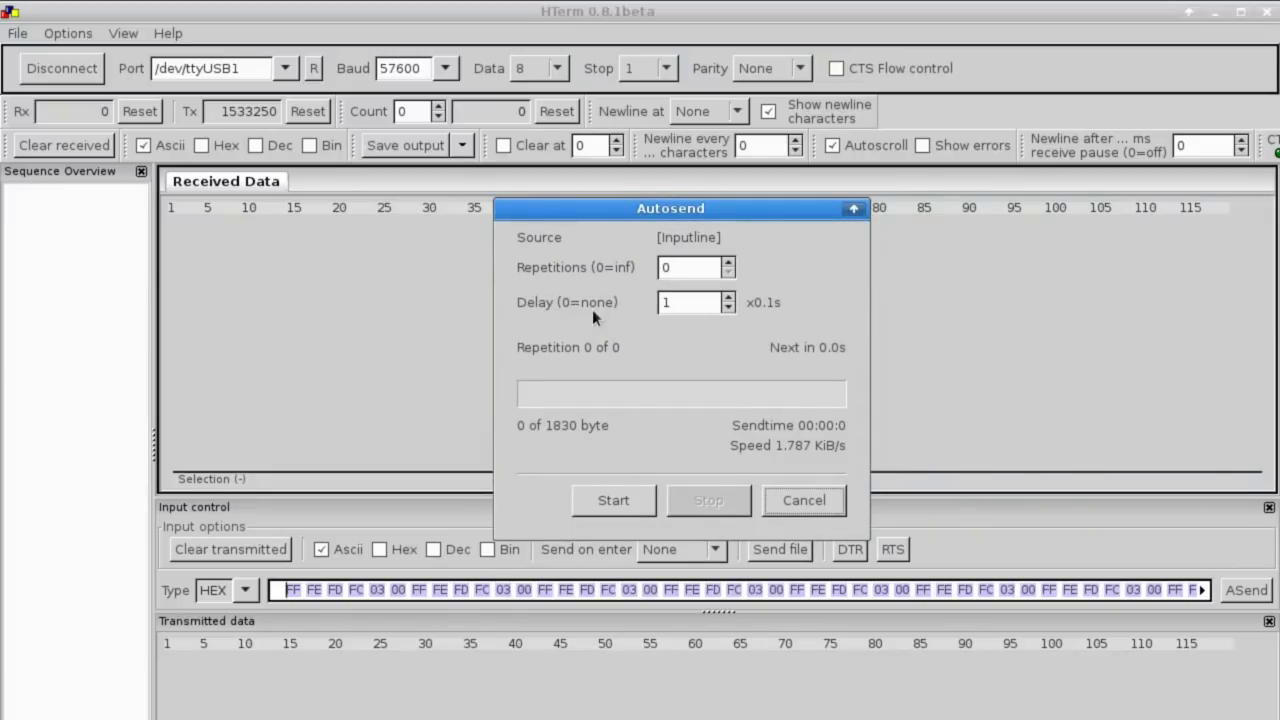
pyautogui.click(668, 302)
pyautogui.click(809, 501)
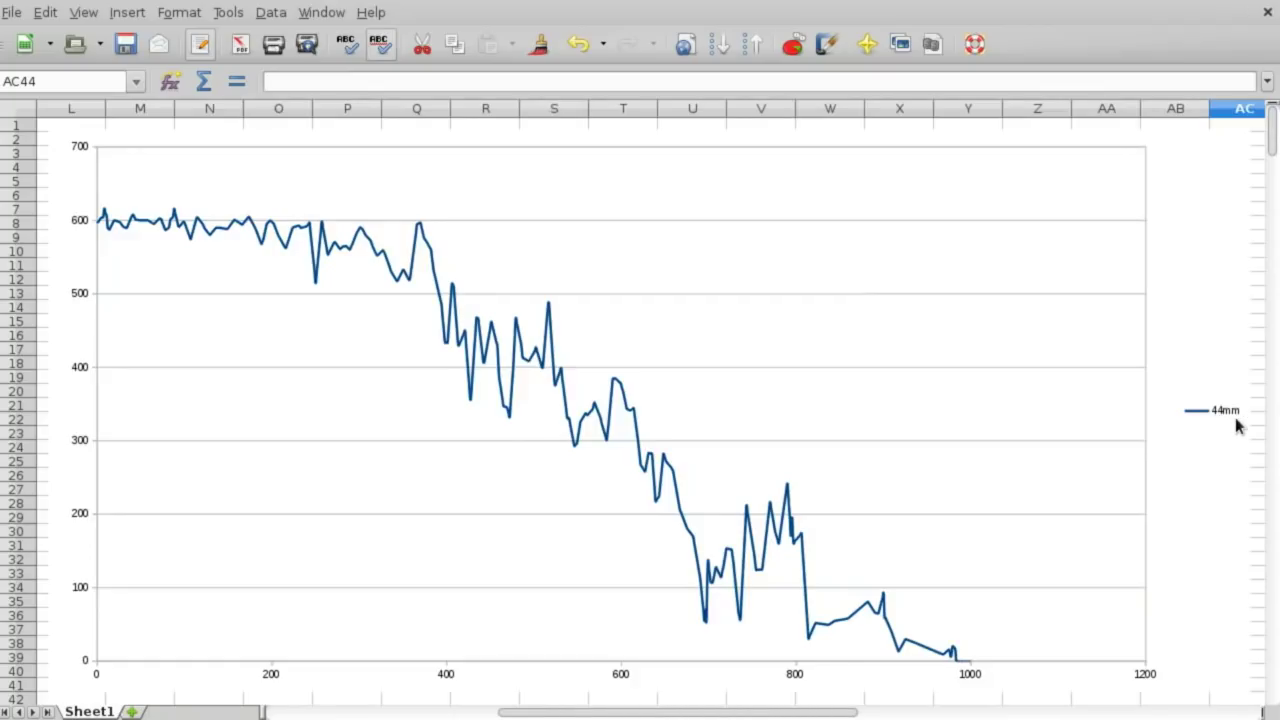
pyautogui.moveTo(1279, 31); pyautogui.dragTo(808, 31)
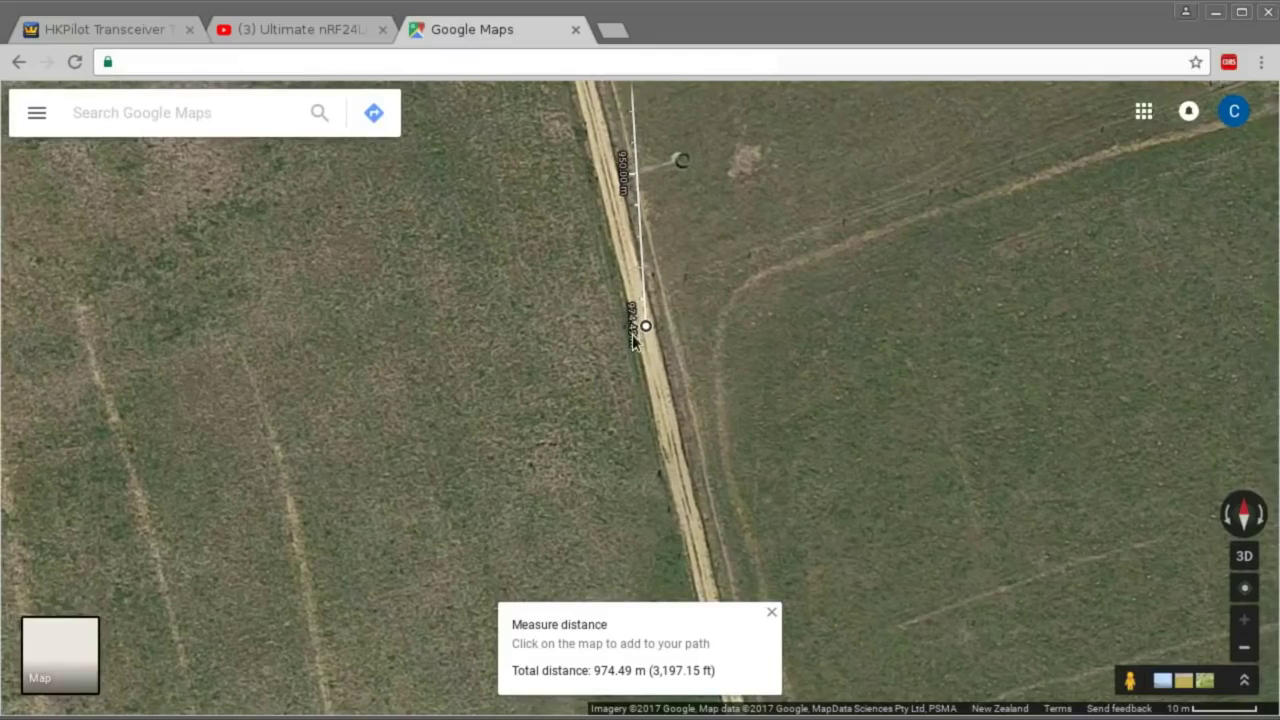
# Examine the terrain along the measured path in Google Maps from its far endpoint north to the large tree beside the shed.
pyautogui.moveTo(667, 356); pyautogui.dragTo(681, 291)
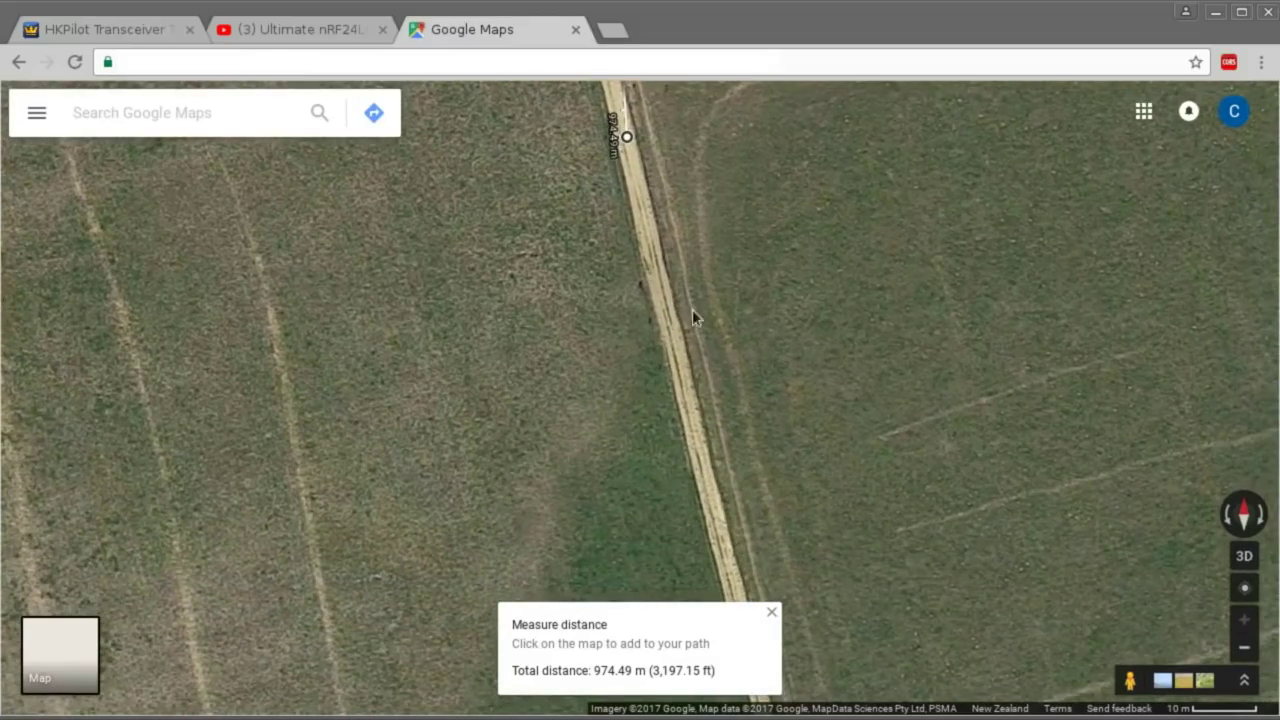
pyautogui.moveTo(694, 350); pyautogui.dragTo(686, 451)
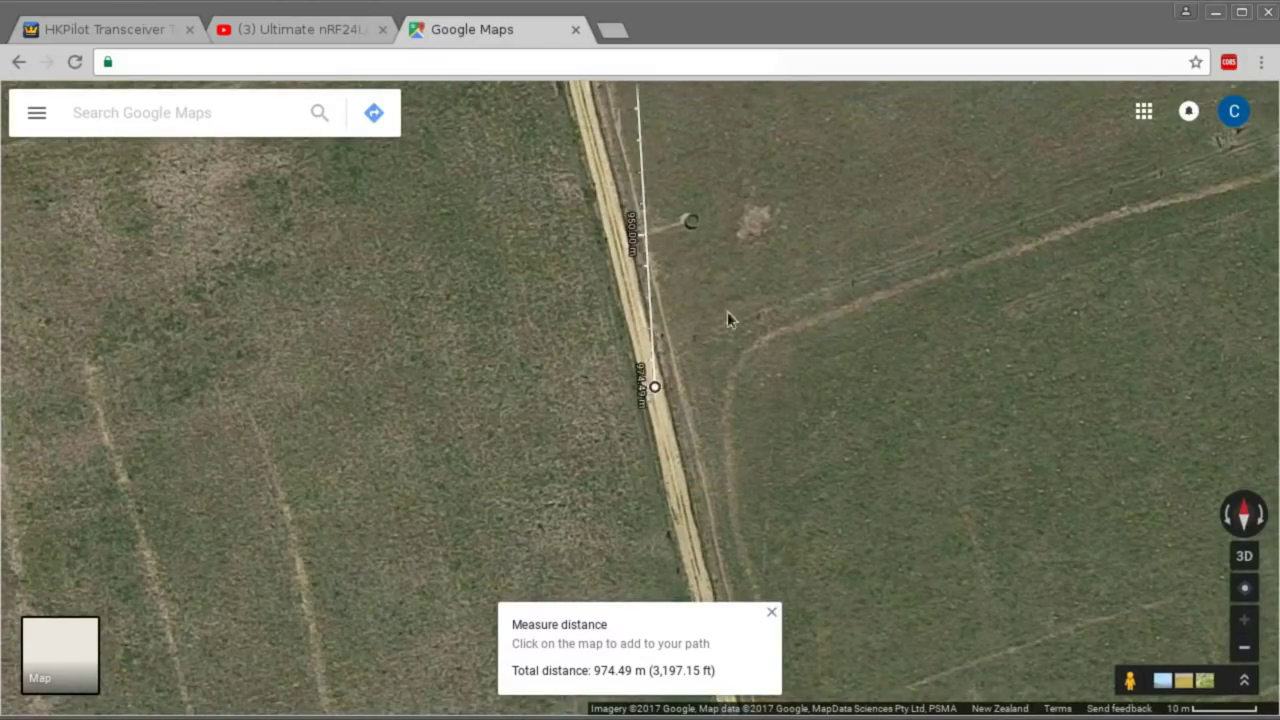
pyautogui.moveTo(727, 317); pyautogui.dragTo(761, 349)
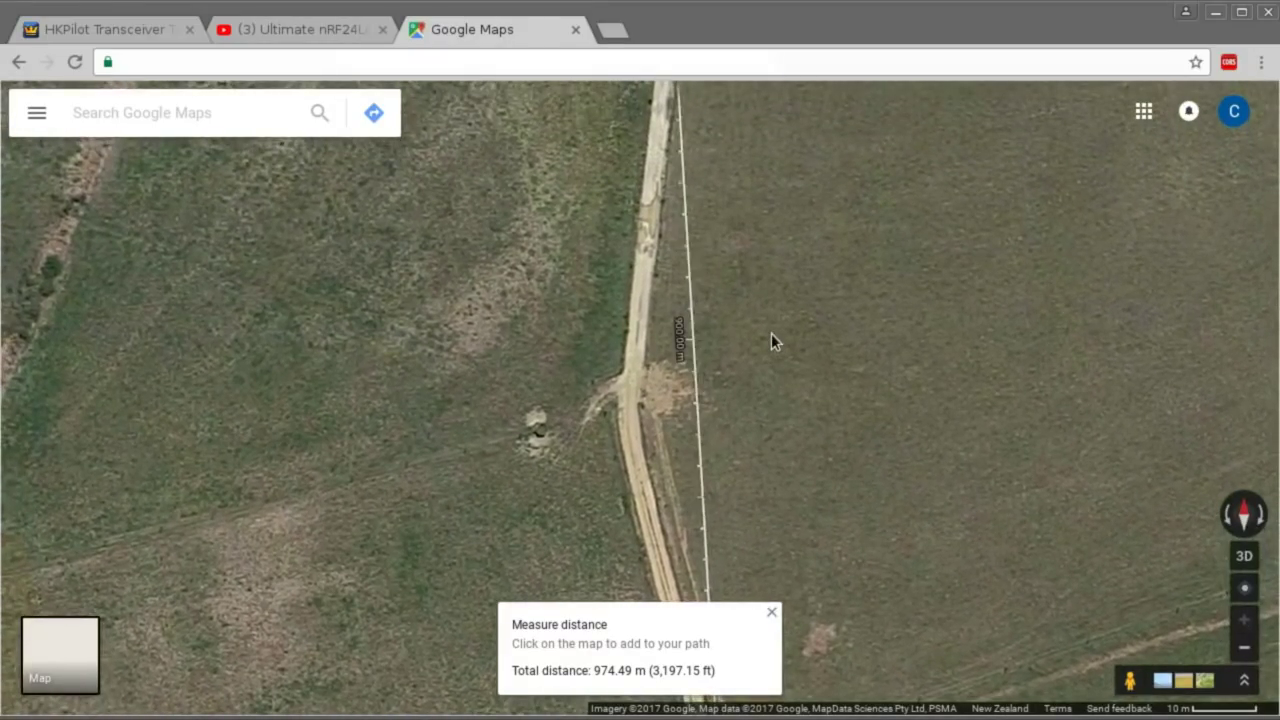
pyautogui.moveTo(763, 217); pyautogui.dragTo(753, 307)
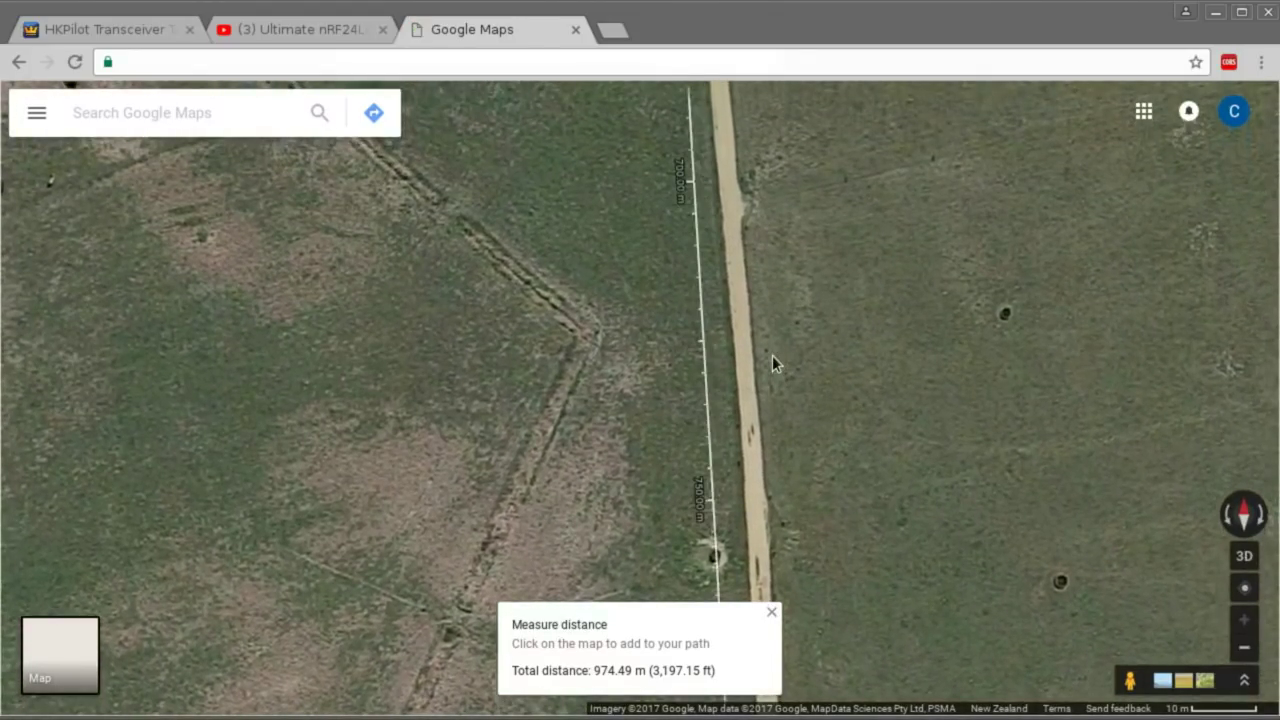
pyautogui.press('Up')
pyautogui.press('Up')
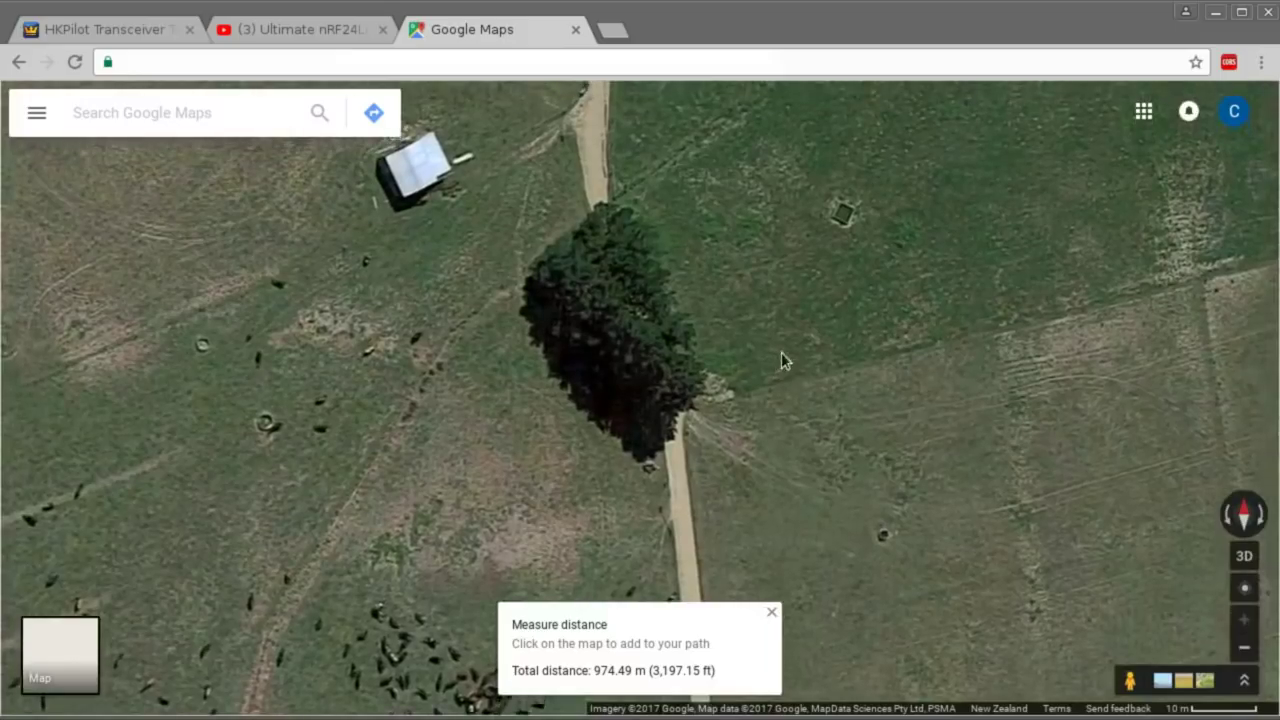
pyautogui.press('Up')
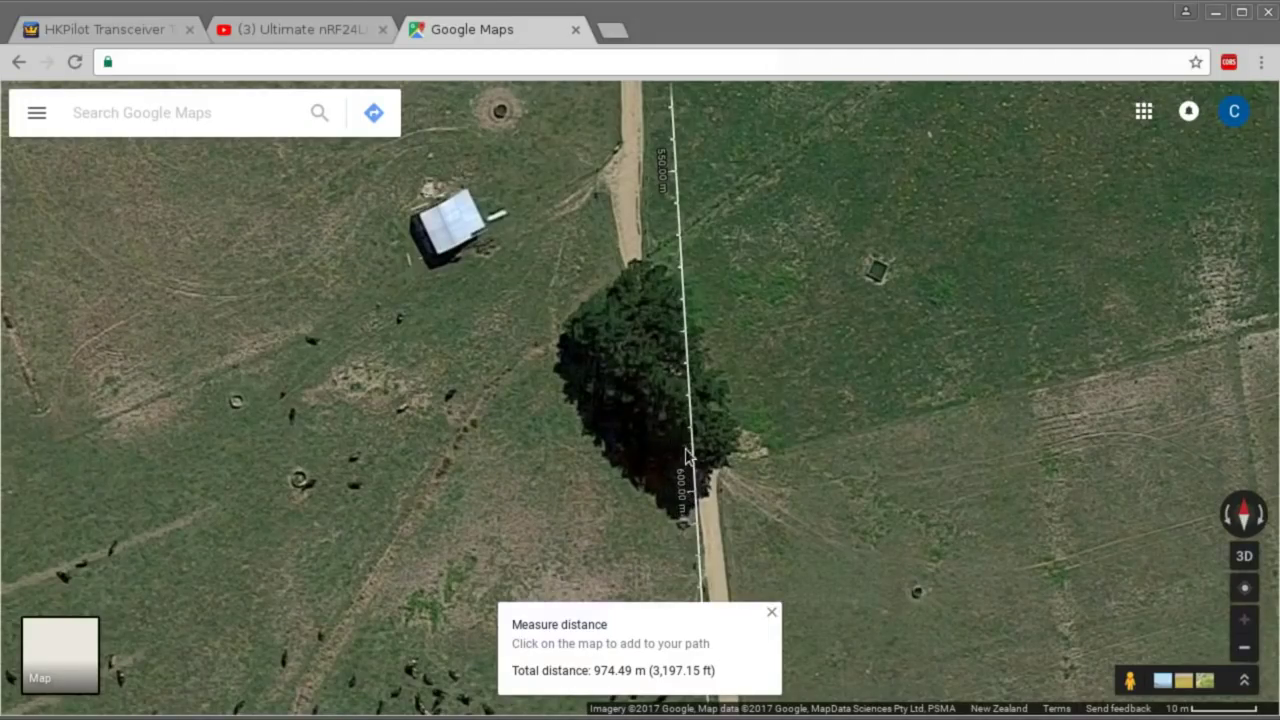
pyautogui.press('Up')
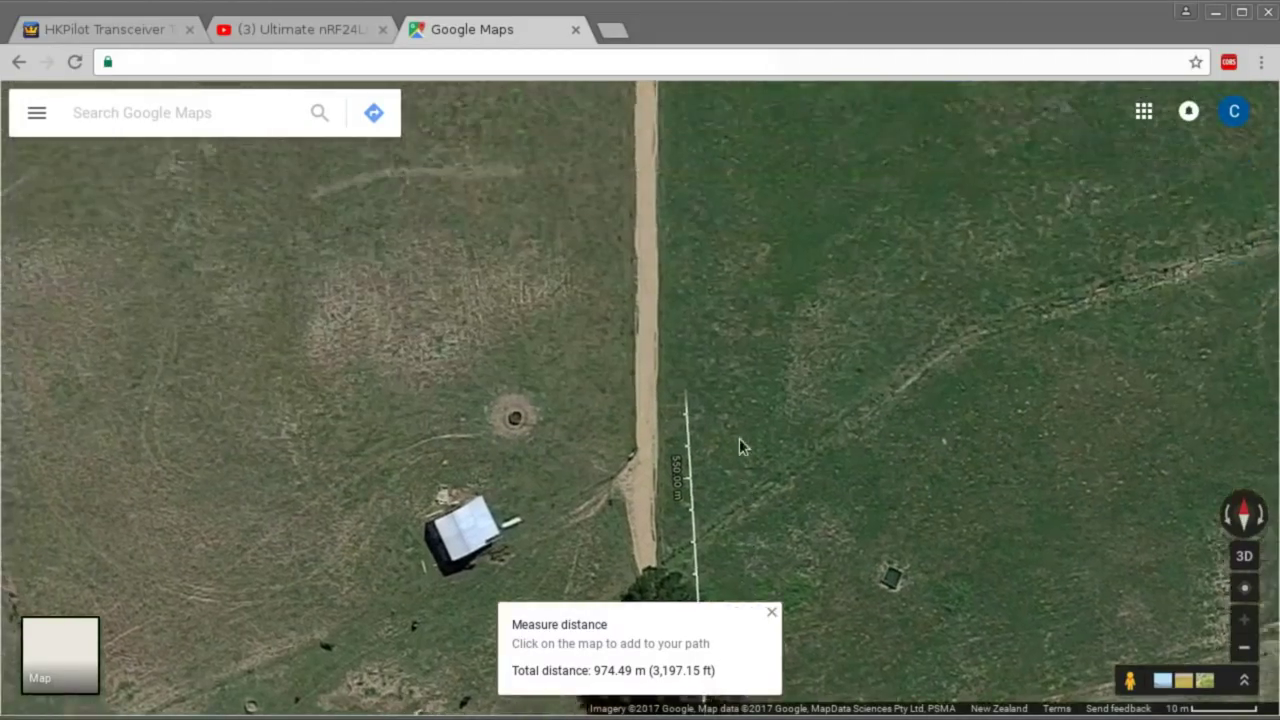
# Follow the measured path north from the shed, past the lone tree and the farm building, to its starting point near the house.
pyautogui.press('Up')
pyautogui.press('Up')
pyautogui.press('Up')
pyautogui.press('Up')
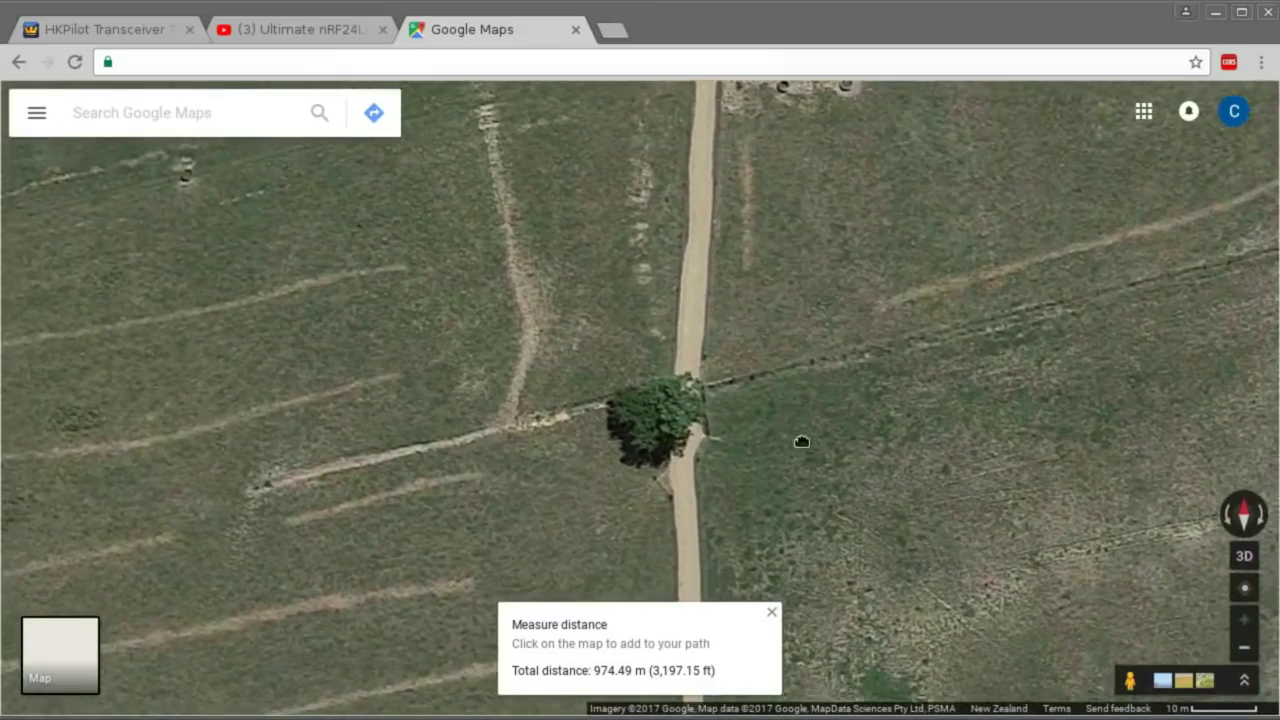
pyautogui.press('Up')
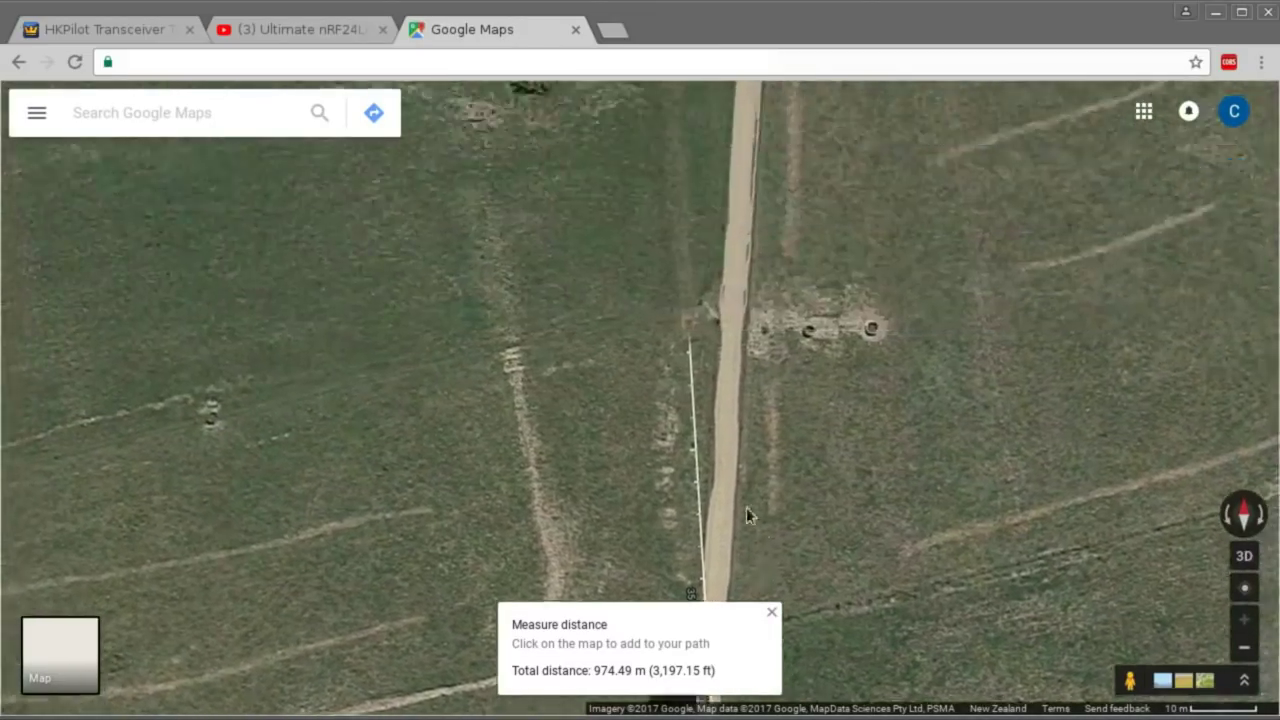
pyautogui.press('Up')
pyautogui.press('Up')
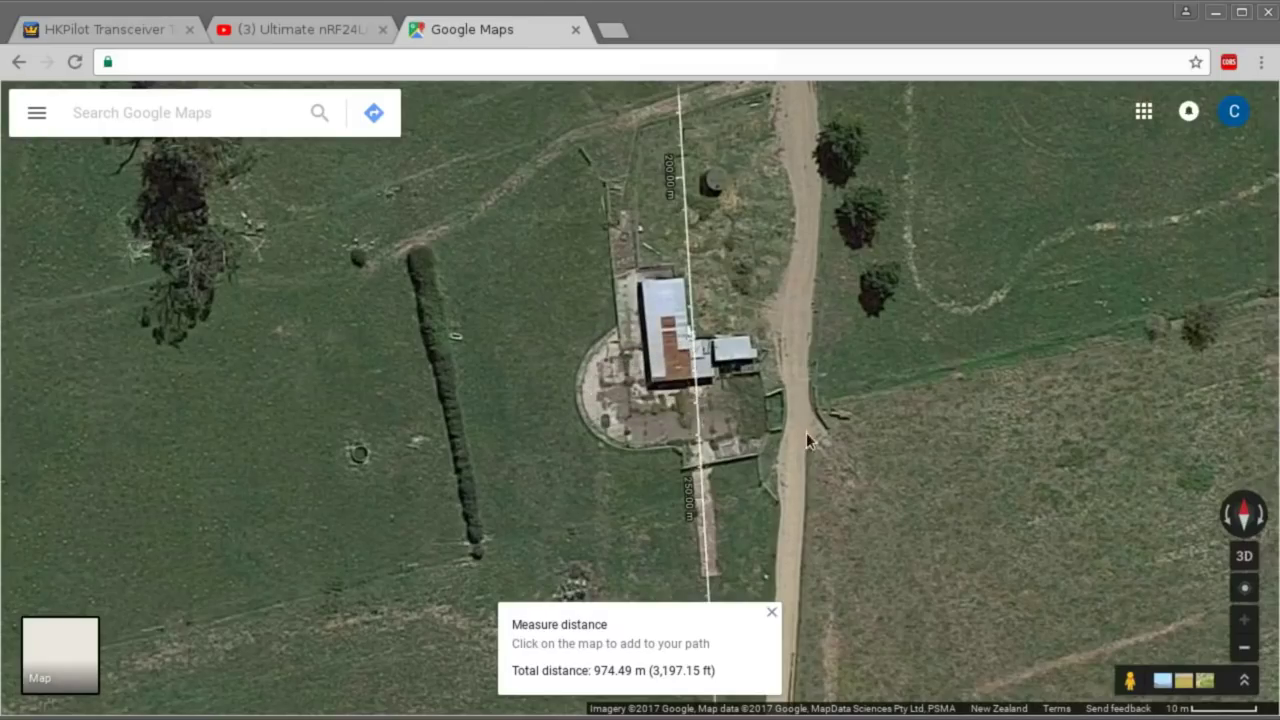
pyautogui.press('Up')
pyautogui.press('Up')
pyautogui.press('Up')
pyautogui.press('Up')
pyautogui.press('Up')
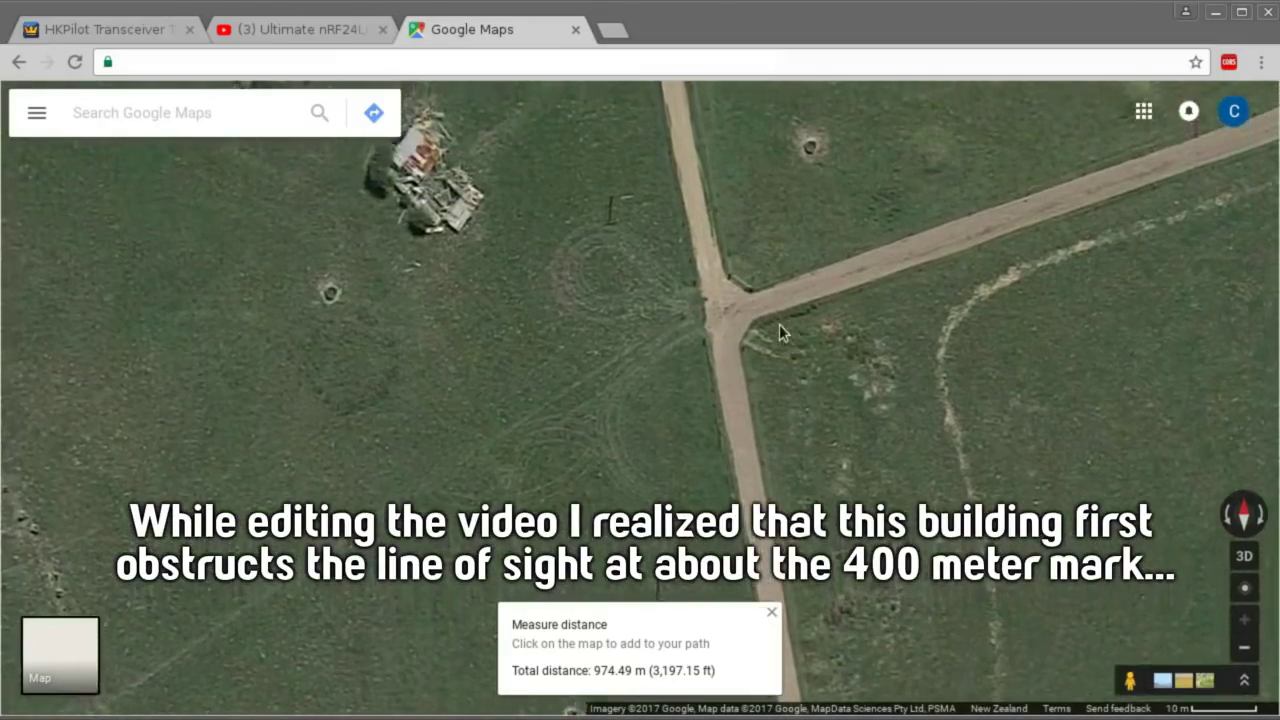
pyautogui.press('Up')
pyautogui.press('Up')
pyautogui.press('Up')
pyautogui.press('Up')
pyautogui.press('Up')
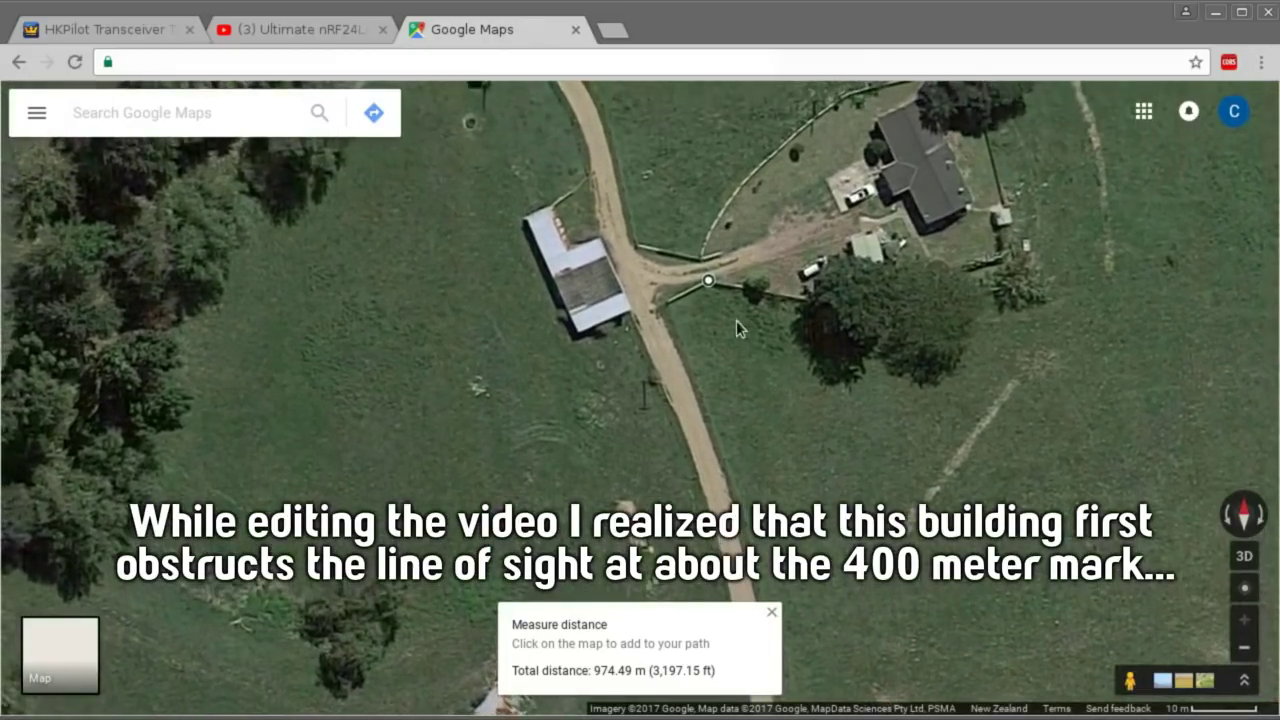
# Retrace the measured path south from its starting point to the 900 m mark, checking for obstructions along the track.
pyautogui.moveTo(866, 536); pyautogui.dragTo(807, 470)
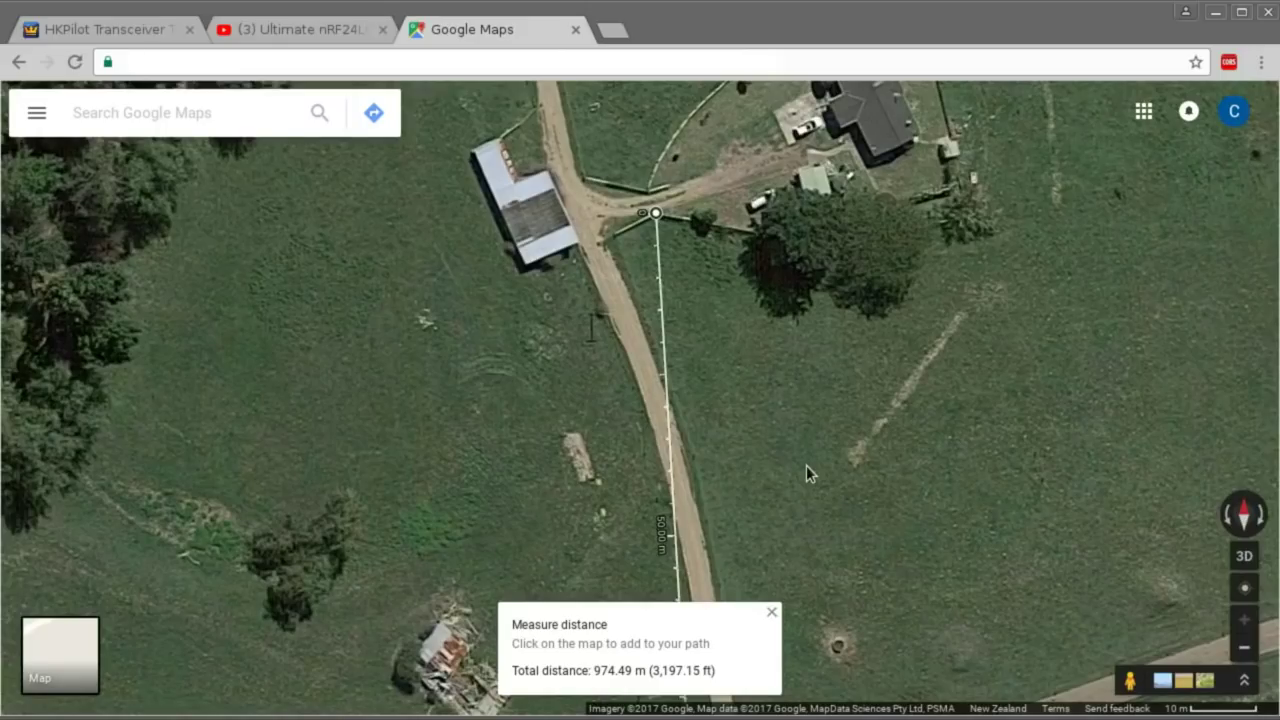
pyautogui.moveTo(810, 525); pyautogui.dragTo(808, 409)
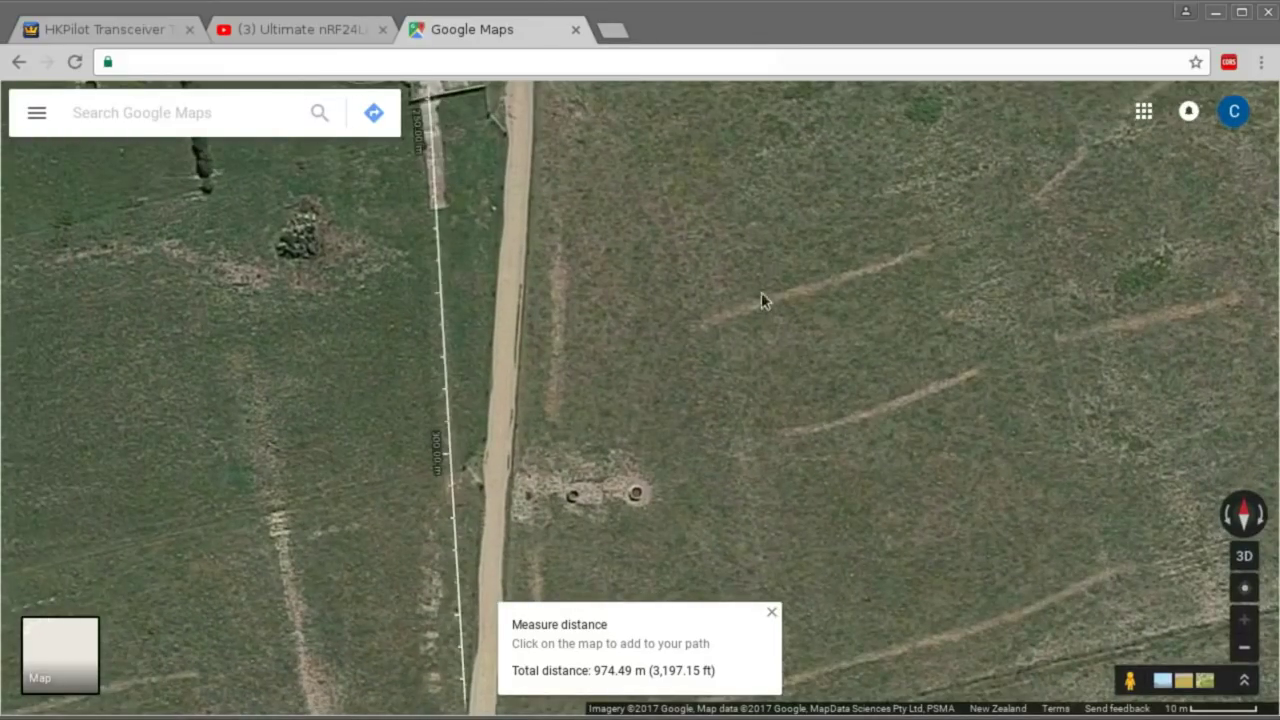
pyautogui.moveTo(832, 543); pyautogui.dragTo(843, 251)
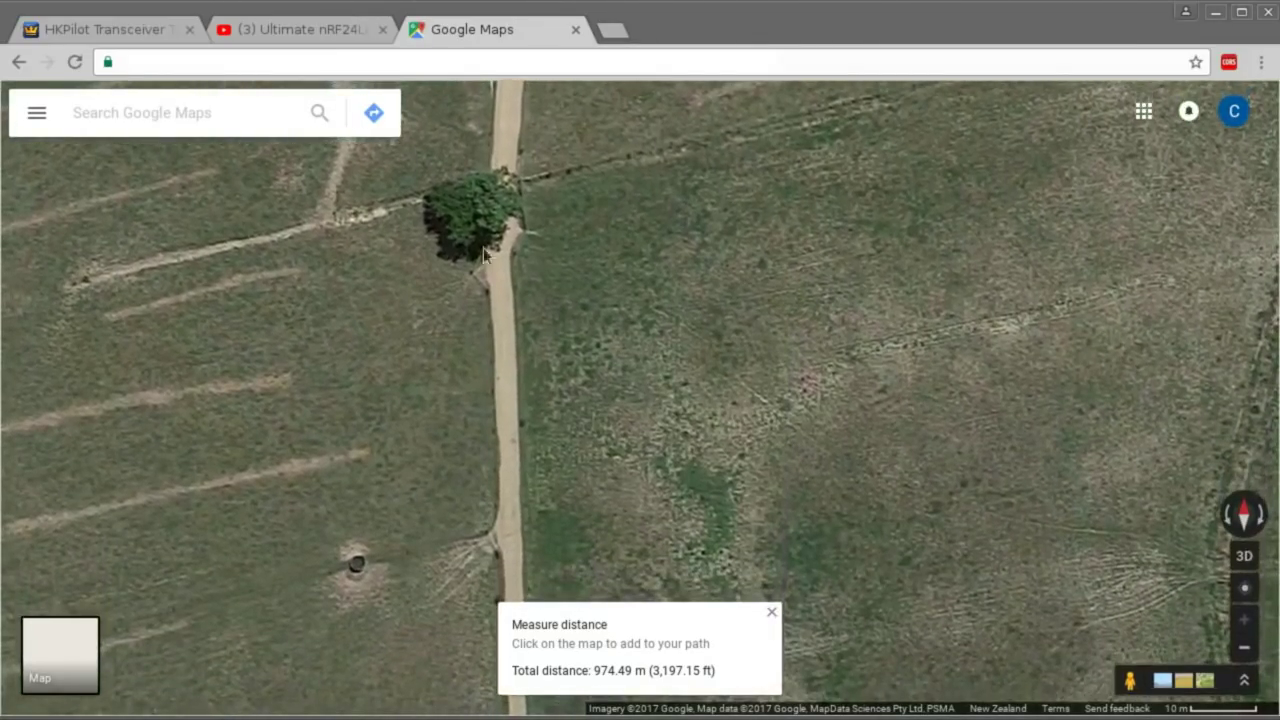
pyautogui.moveTo(670, 518); pyautogui.dragTo(671, 200)
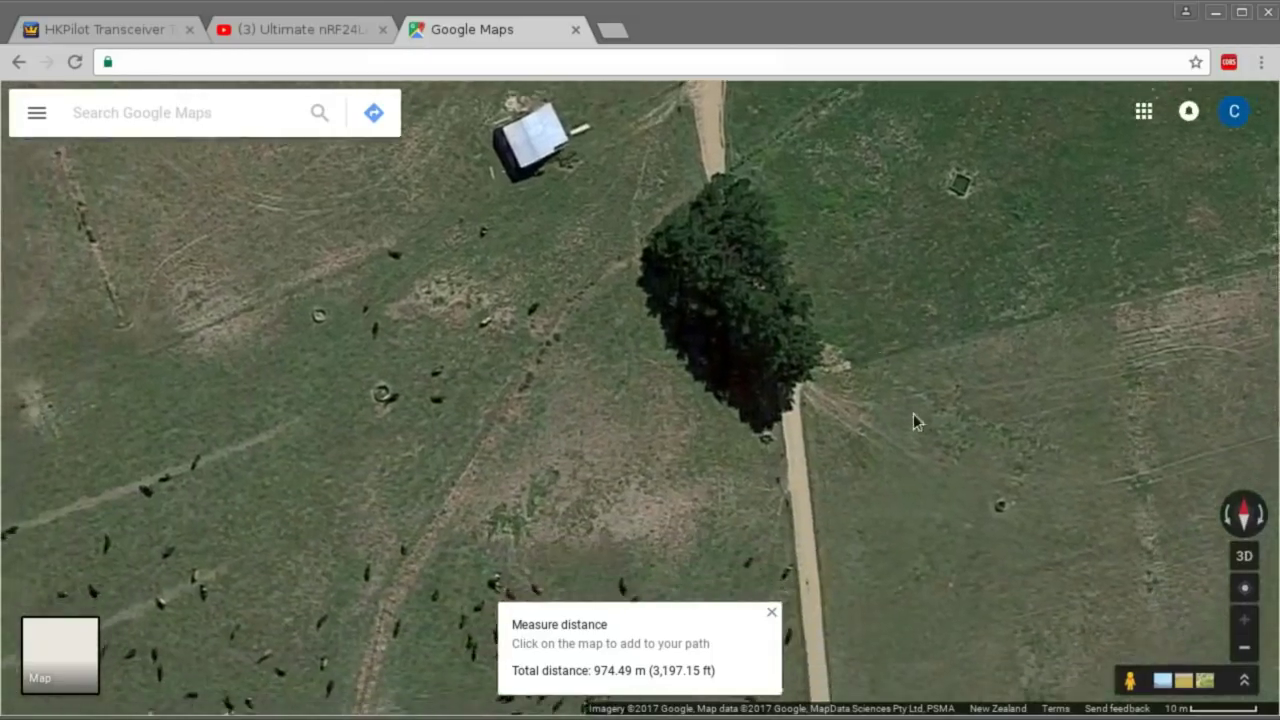
pyautogui.moveTo(914, 423); pyautogui.dragTo(826, 157)
pyautogui.moveTo(883, 426); pyautogui.dragTo(849, 180)
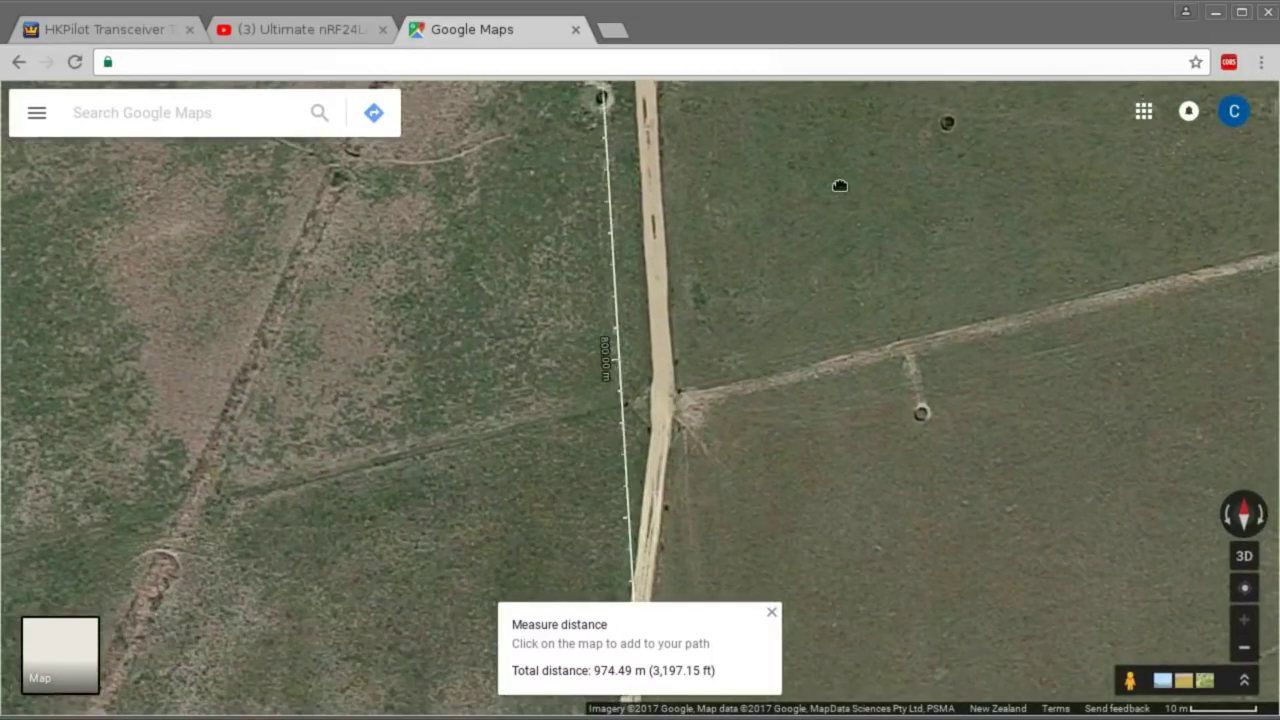
pyautogui.moveTo(826, 391); pyautogui.dragTo(712, 120)
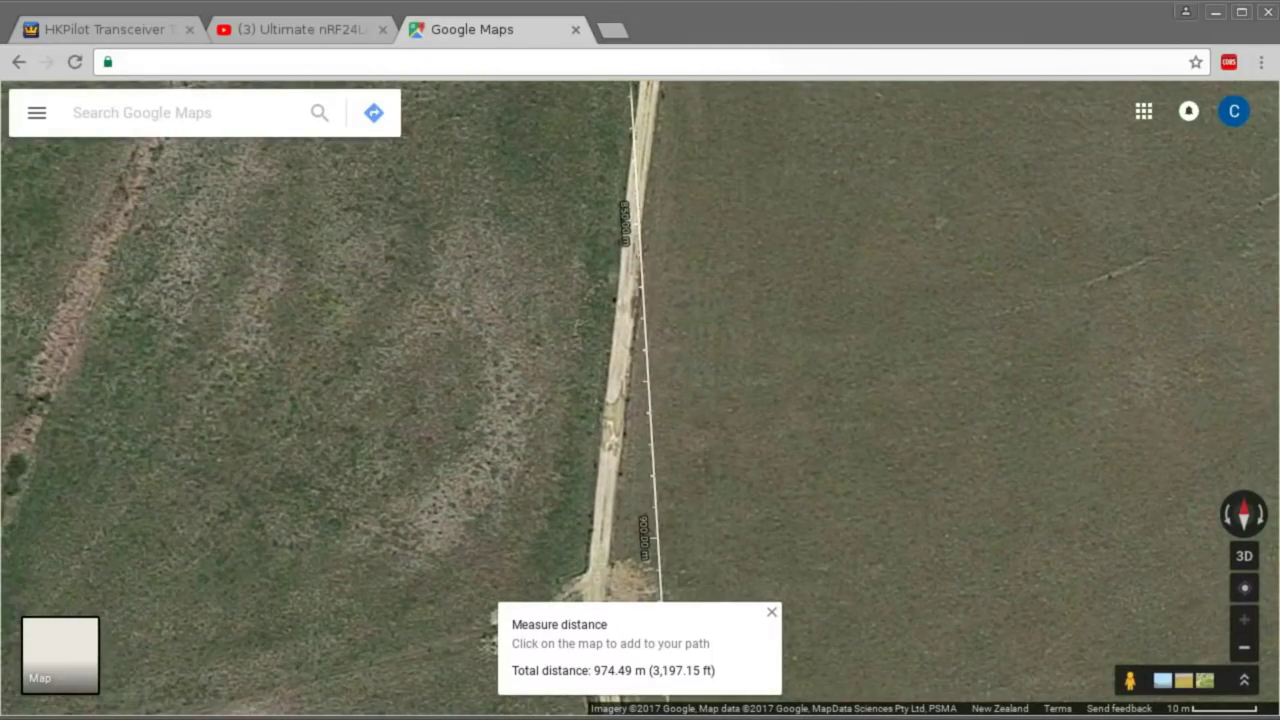